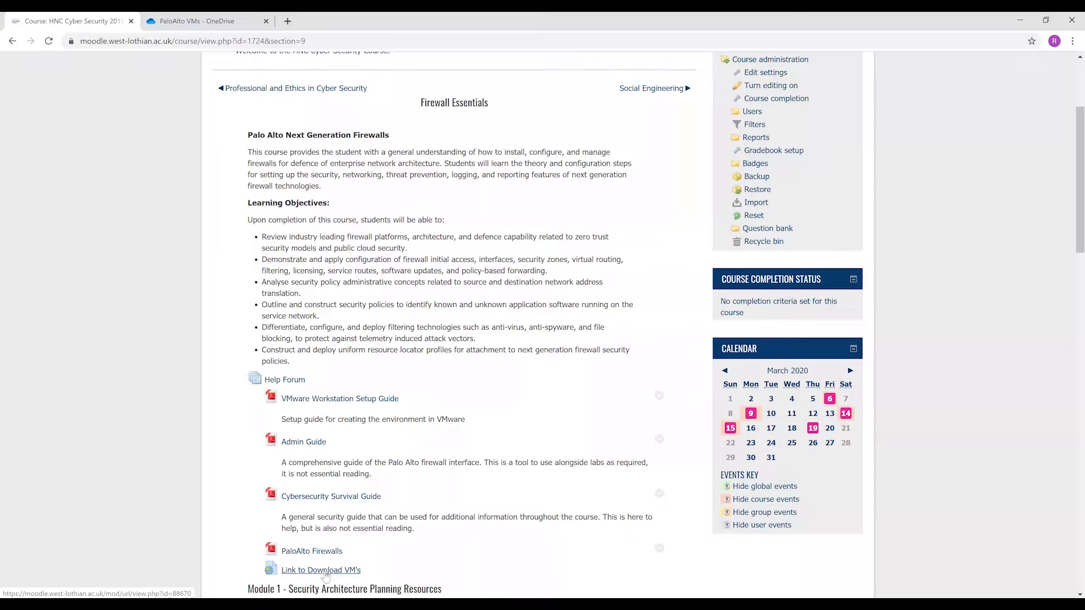
Review the shared PaloAlto VMs files in OneDrive, then their desktop copies and the local Virtual Machines folder.
{"action": "left_click", "coordinate": [219, 22]}
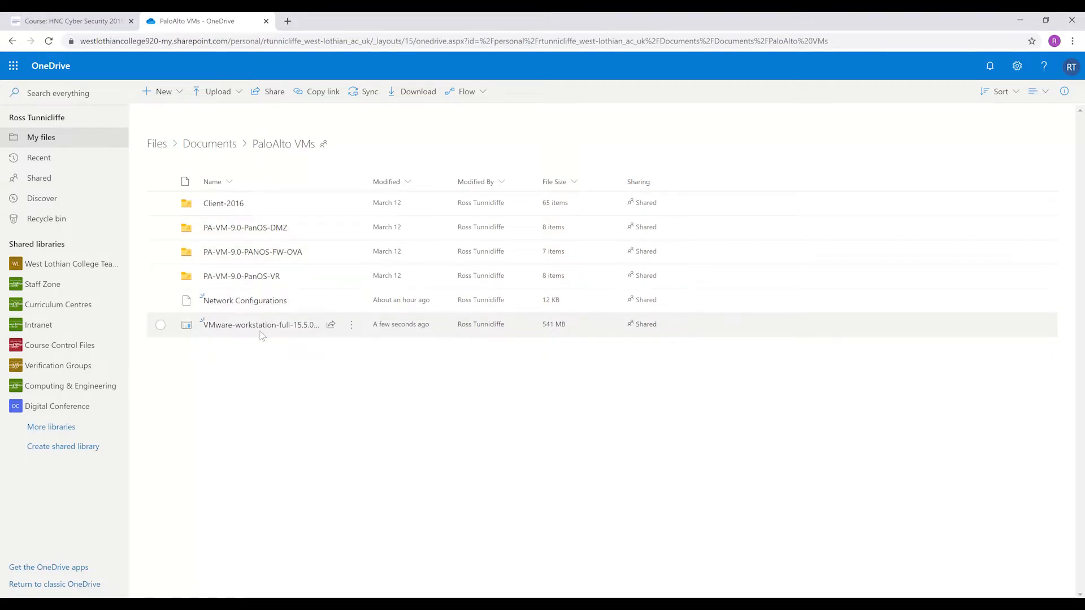
{"action": "mouse_move", "coordinate": [262, 333]}
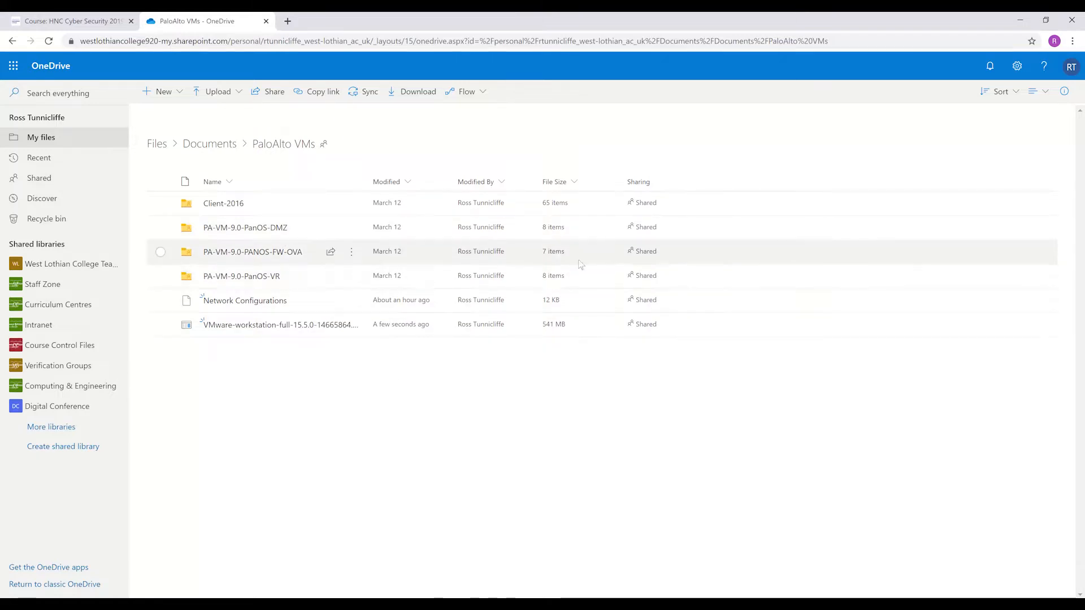
{"action": "left_click", "coordinate": [1020, 18]}
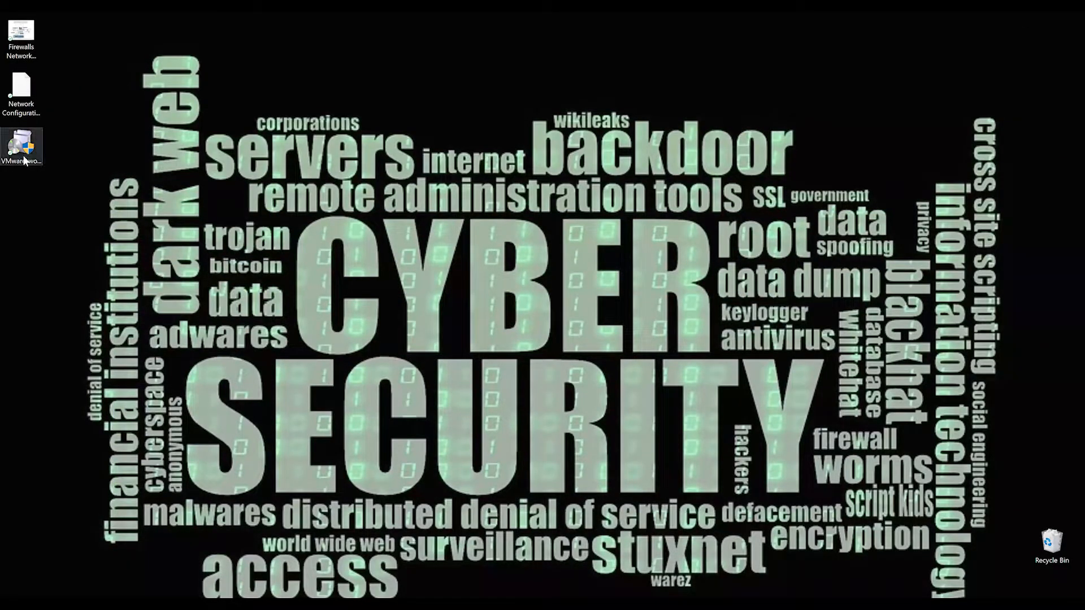
{"action": "left_click", "coordinate": [22, 90]}
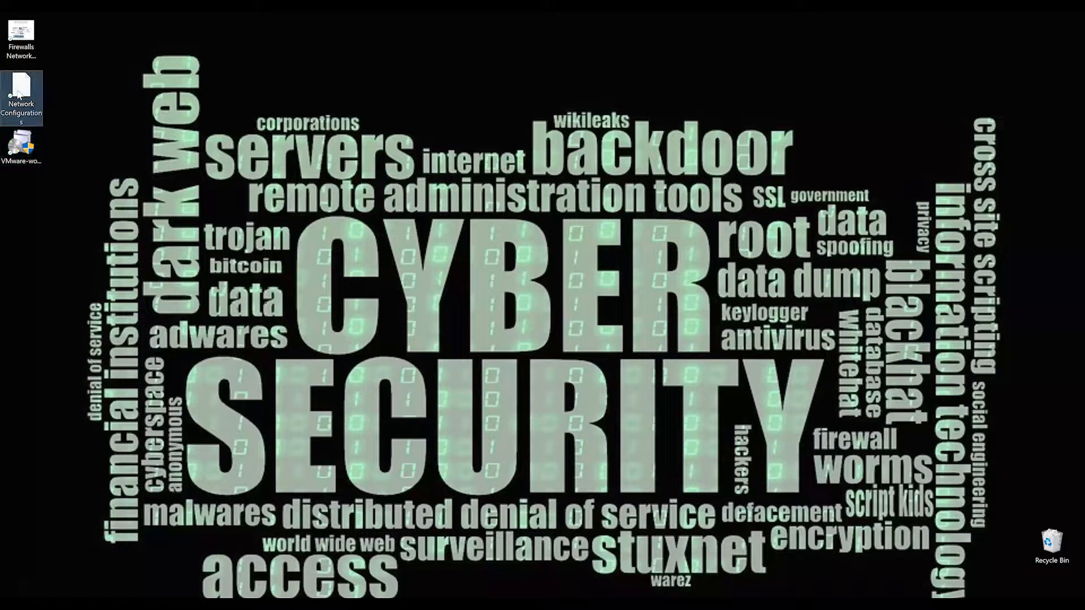
{"action": "key", "text": "alt+Tab"}
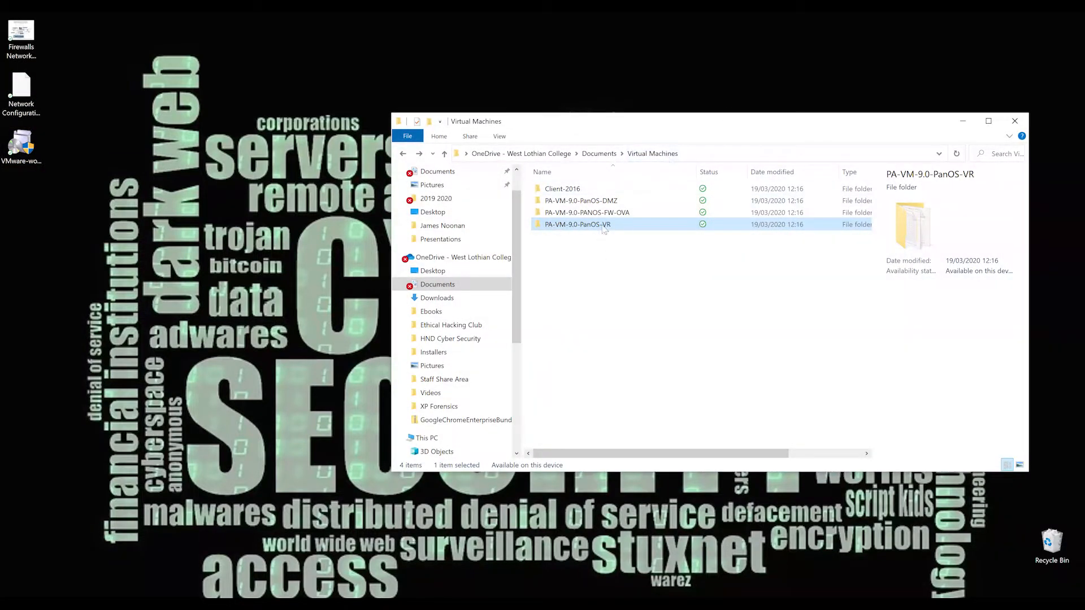
{"action": "left_click", "coordinate": [962, 121]}
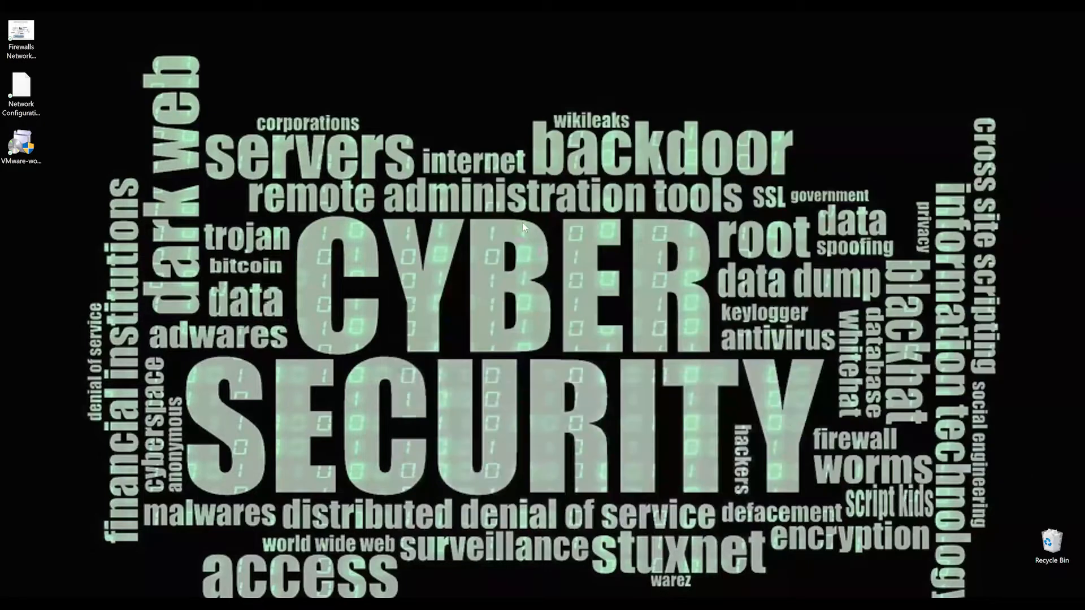
Run the VMware Workstation installer with permission to make changes and accept the End-User License Agreement.
{"action": "double_click", "coordinate": [26, 146]}
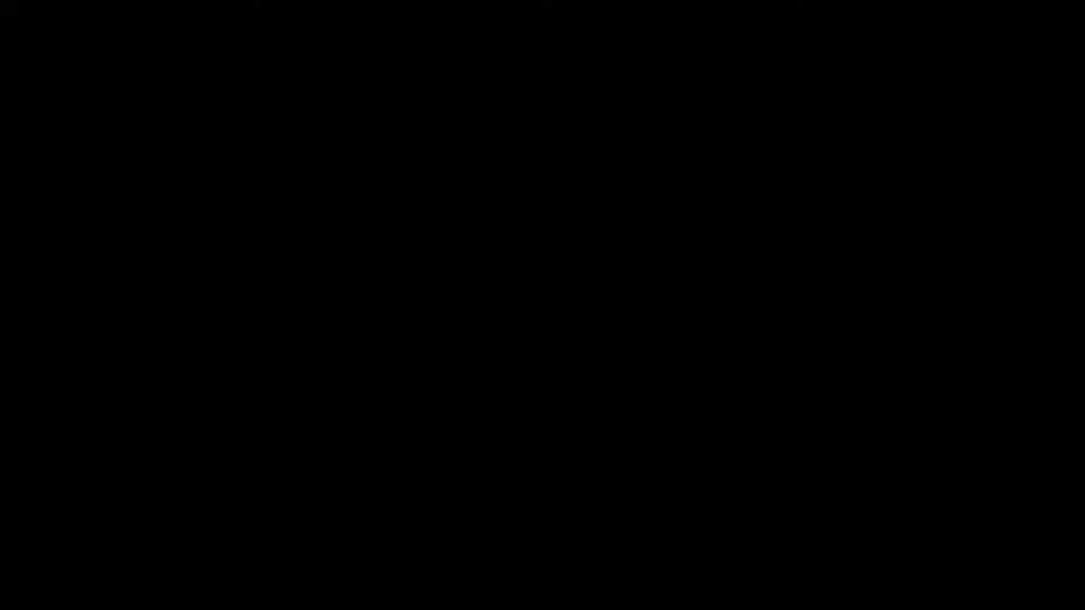
{"action": "left_click", "coordinate": [495, 393]}
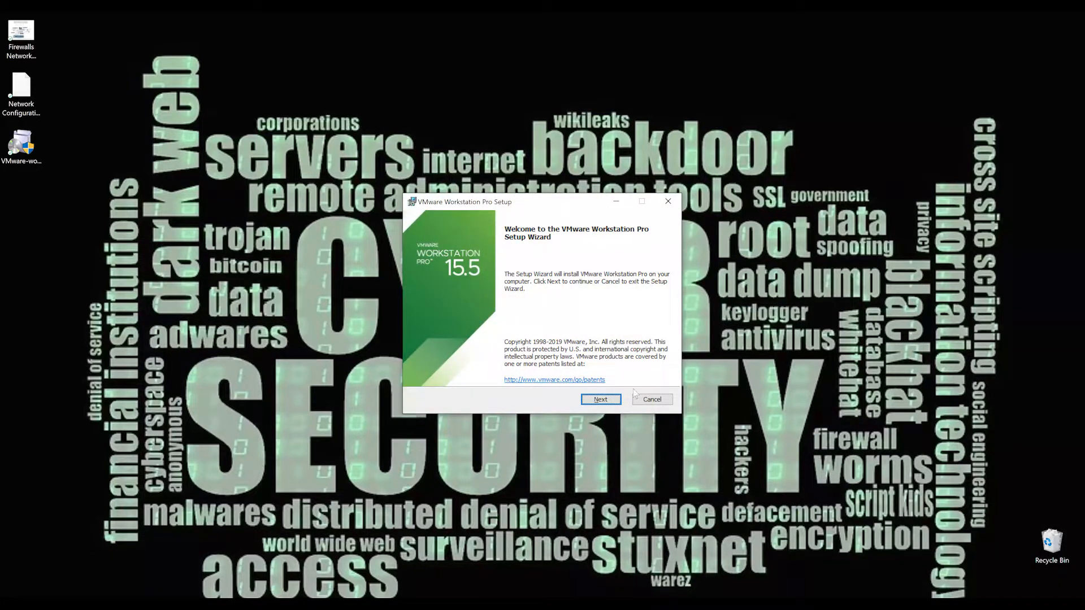
{"action": "left_click", "coordinate": [600, 403]}
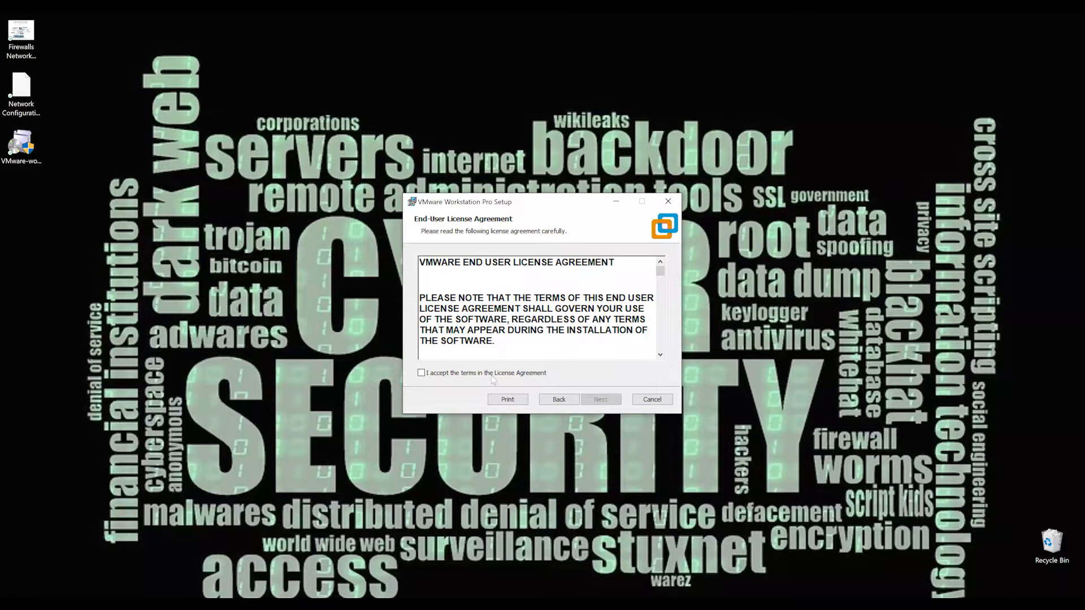
{"action": "left_click", "coordinate": [491, 376]}
{"action": "left_click", "coordinate": [602, 400]}
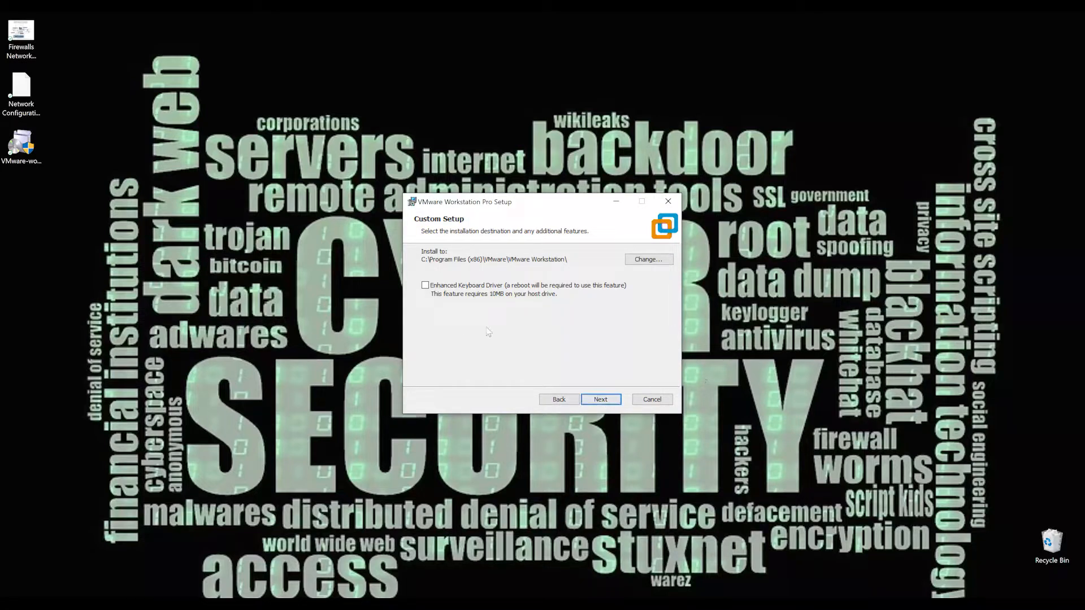
Include the Enhanced Keyboard Driver and opt out of the VMware Customer Experience Improvement Program.
{"action": "left_click", "coordinate": [446, 287]}
{"action": "left_click", "coordinate": [604, 401]}
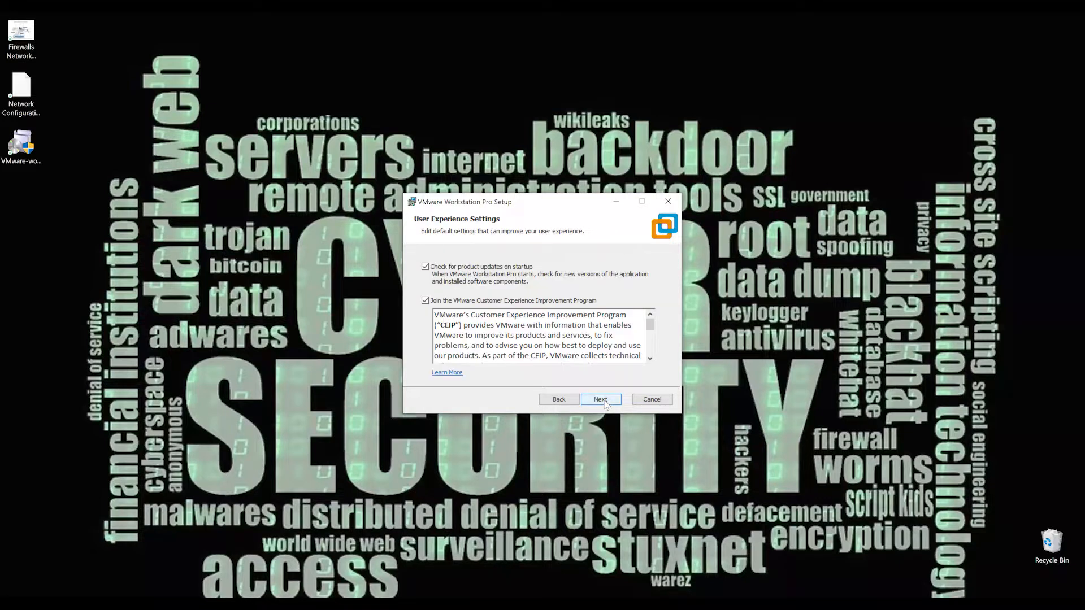
{"action": "left_click", "coordinate": [425, 301]}
{"action": "left_click", "coordinate": [607, 400]}
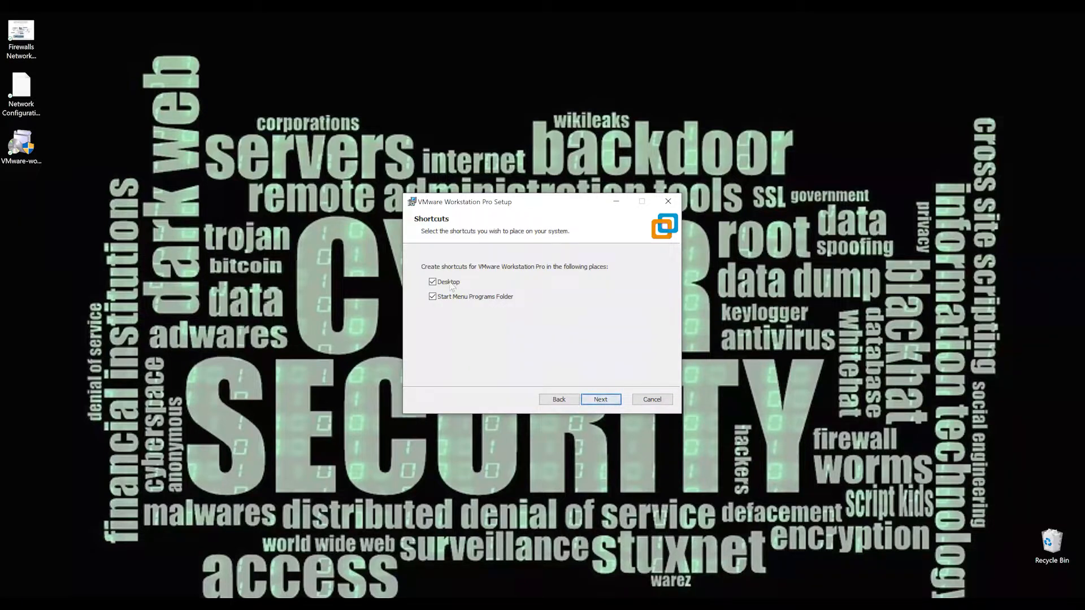
Install VMware Workstation Pro with Desktop and Start Menu Programs Folder shortcuts, and finish the setup wizard.
{"action": "left_click", "coordinate": [594, 405]}
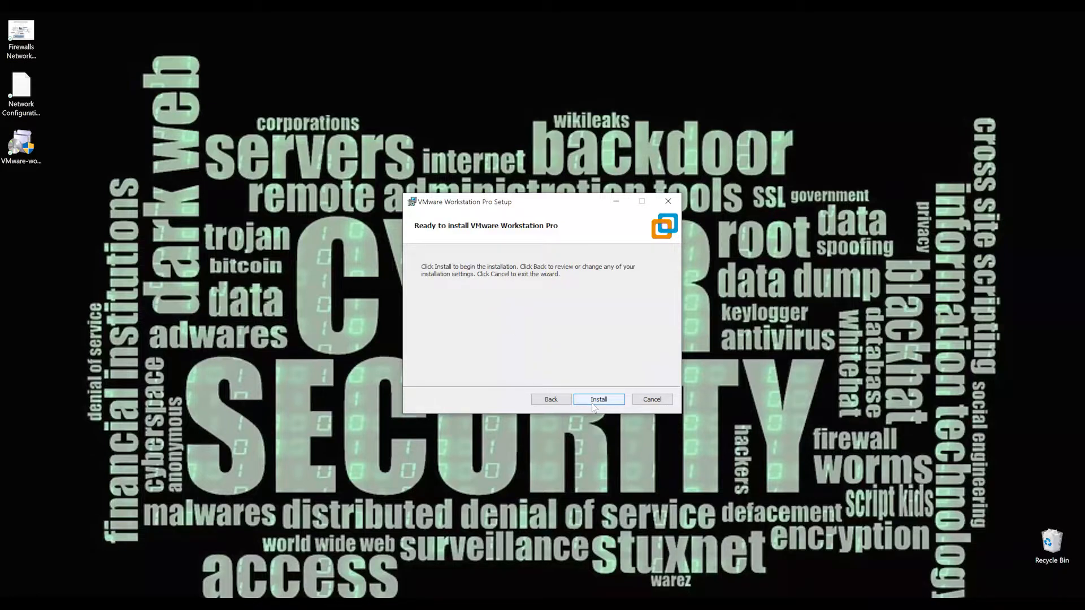
{"action": "left_click", "coordinate": [603, 404]}
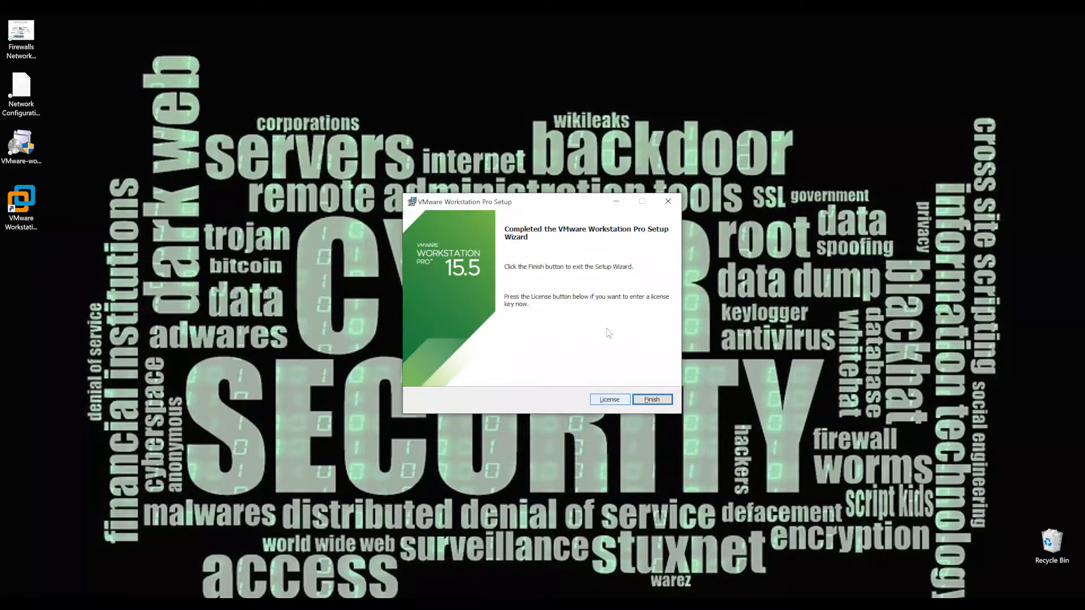
{"action": "left_click", "coordinate": [652, 400]}
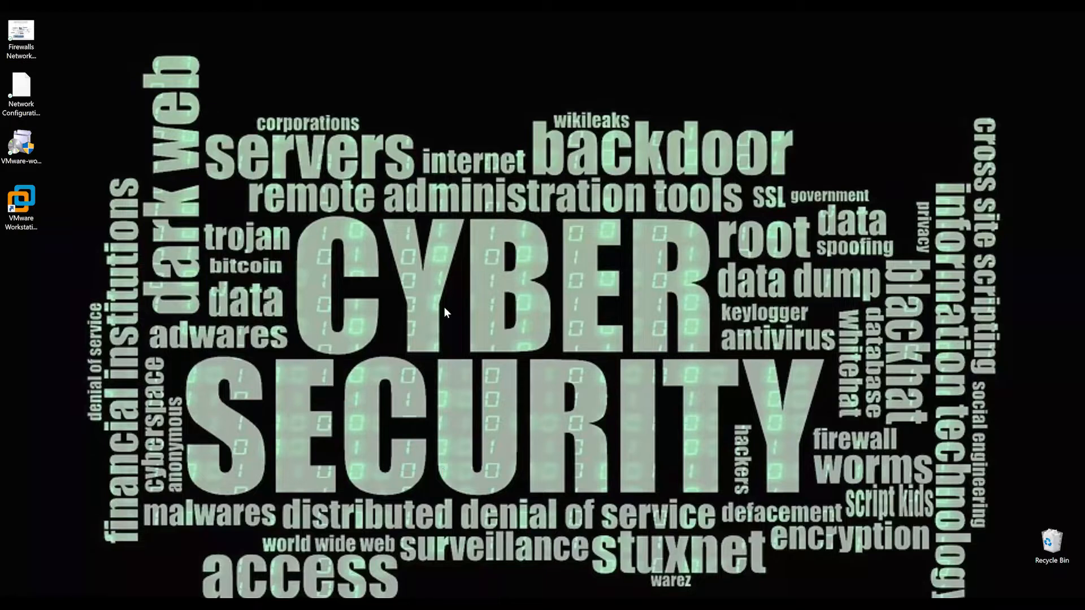
Launch VMware Workstation, choose to try it for 30 days, and complete the welcome dialog.
{"action": "left_click", "coordinate": [23, 213]}
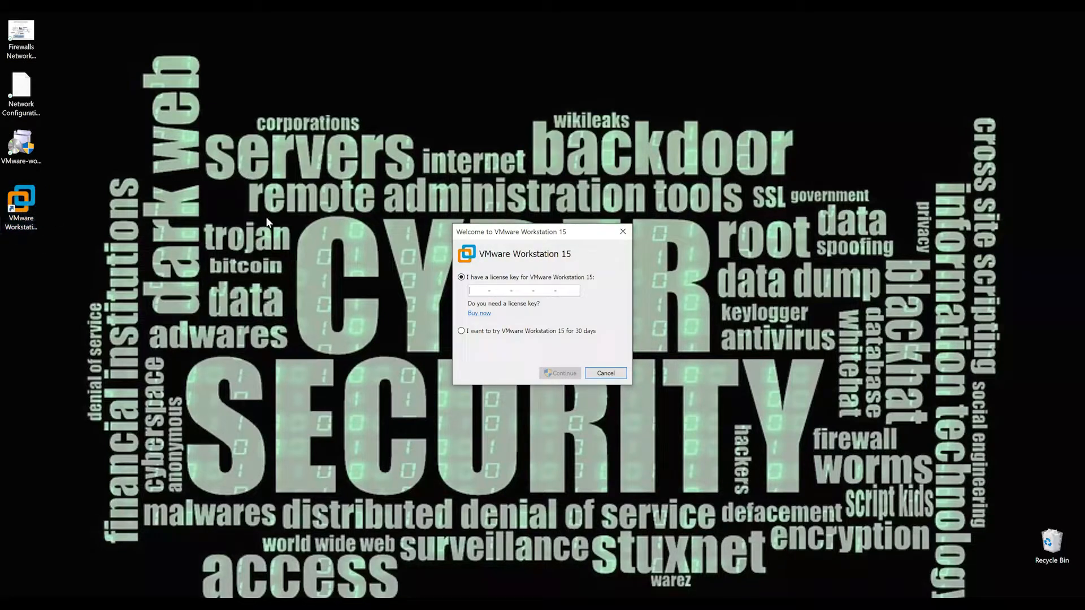
{"action": "left_click", "coordinate": [515, 332]}
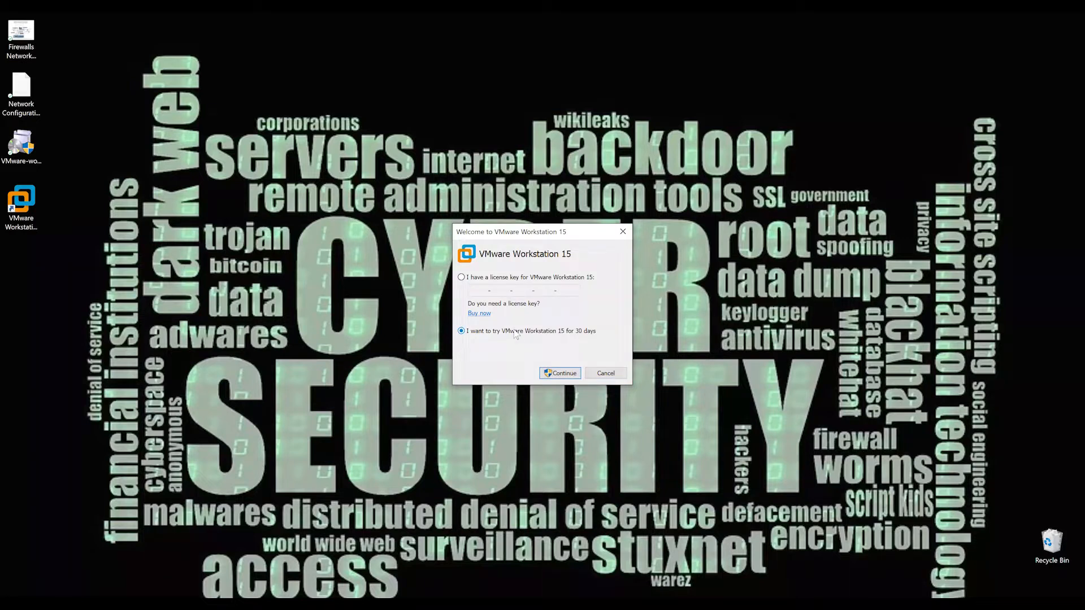
{"action": "left_click", "coordinate": [483, 289]}
{"action": "key", "text": "ctrl+v"}
{"action": "left_click", "coordinate": [574, 374]}
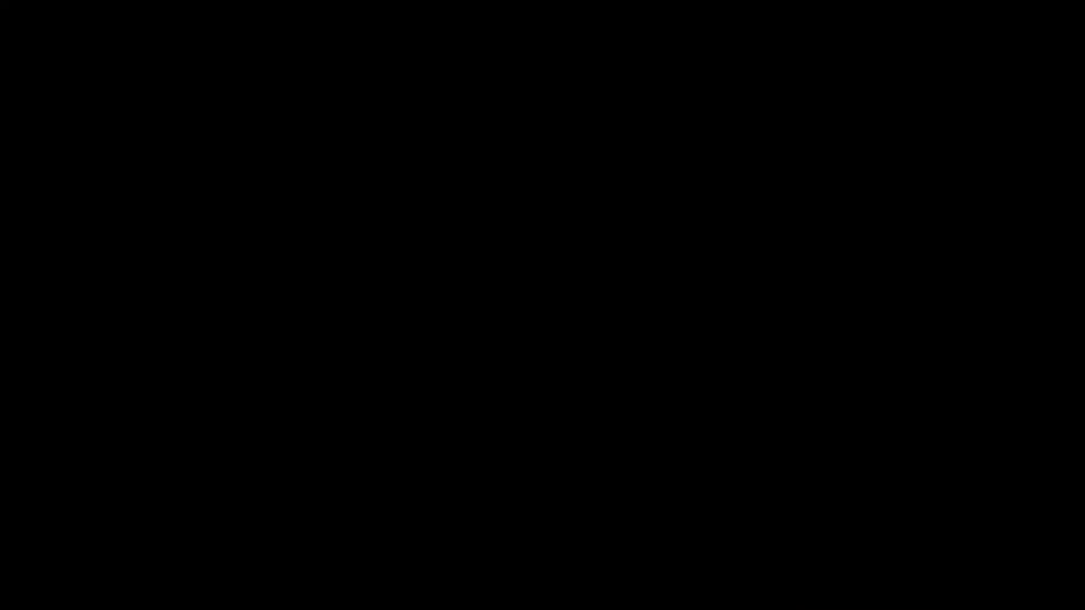
{"action": "left_click", "coordinate": [468, 399]}
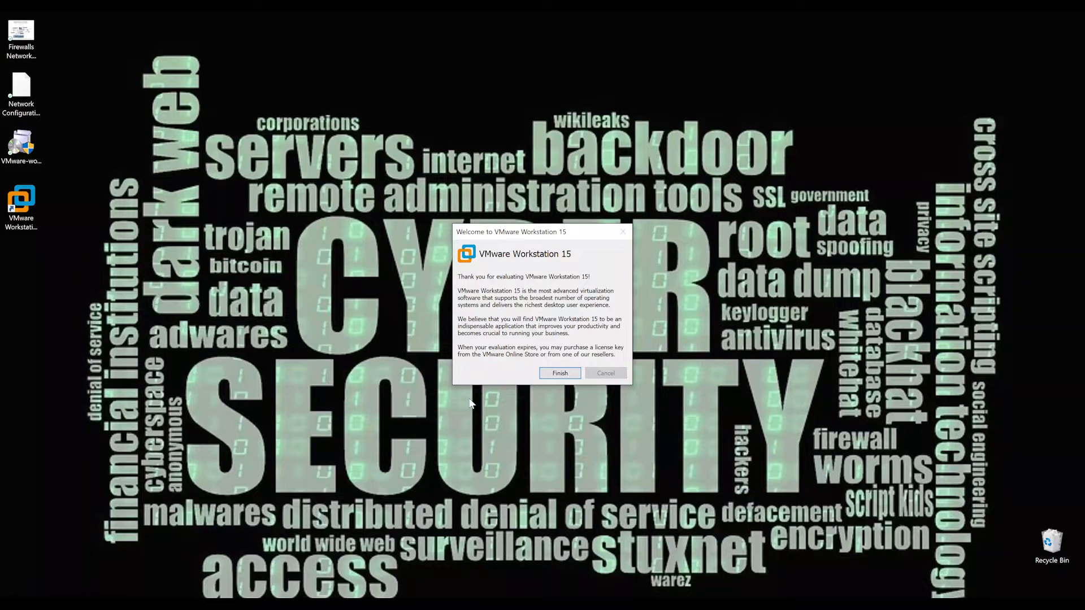
{"action": "left_click", "coordinate": [559, 373]}
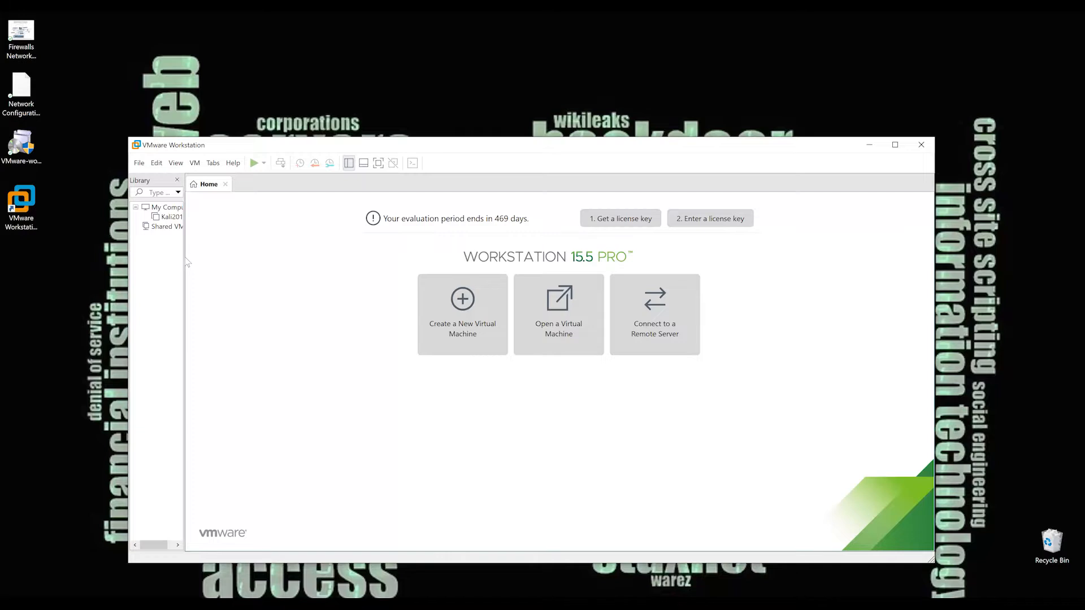
Widen the virtual machine library and examine the Firewalls Network Setup lab diagram.
{"action": "left_click_drag", "start_coordinate": [186, 262], "coordinate": [252, 267]}
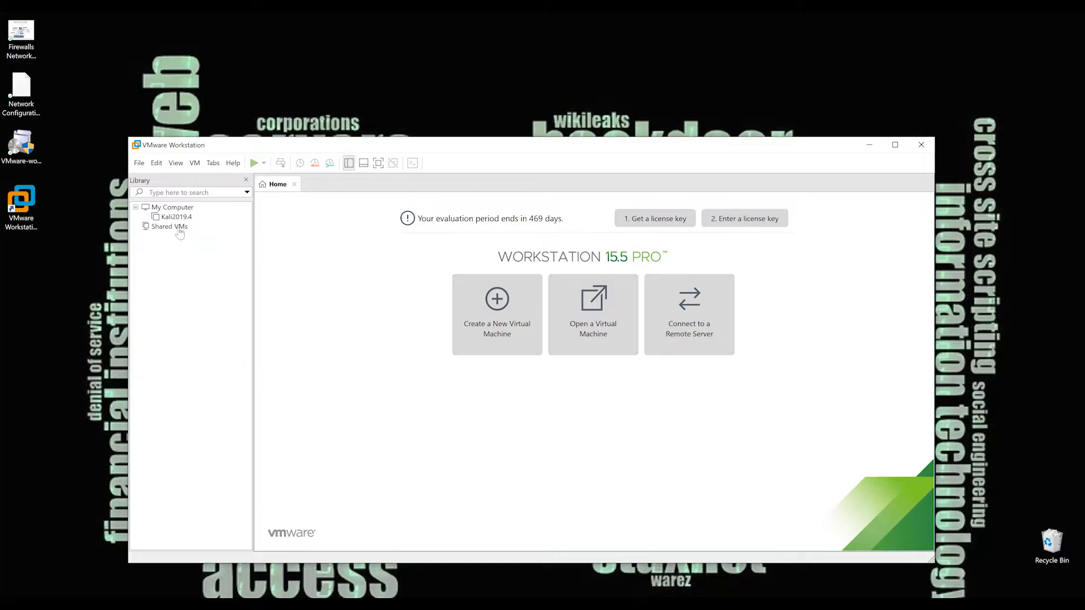
{"action": "double_click", "coordinate": [16, 51]}
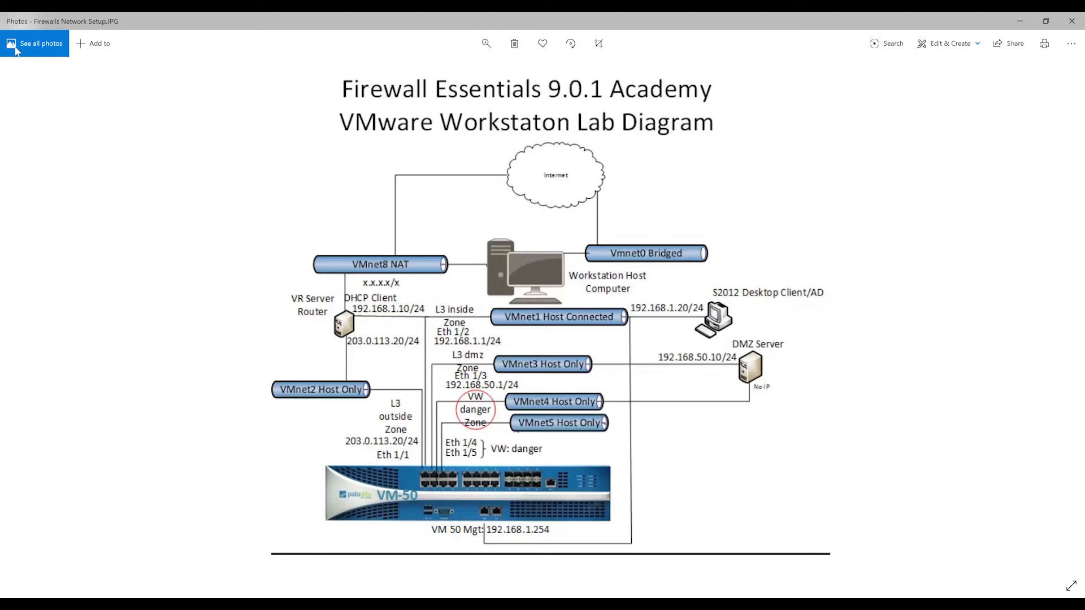
{"action": "left_click", "coordinate": [1022, 21]}
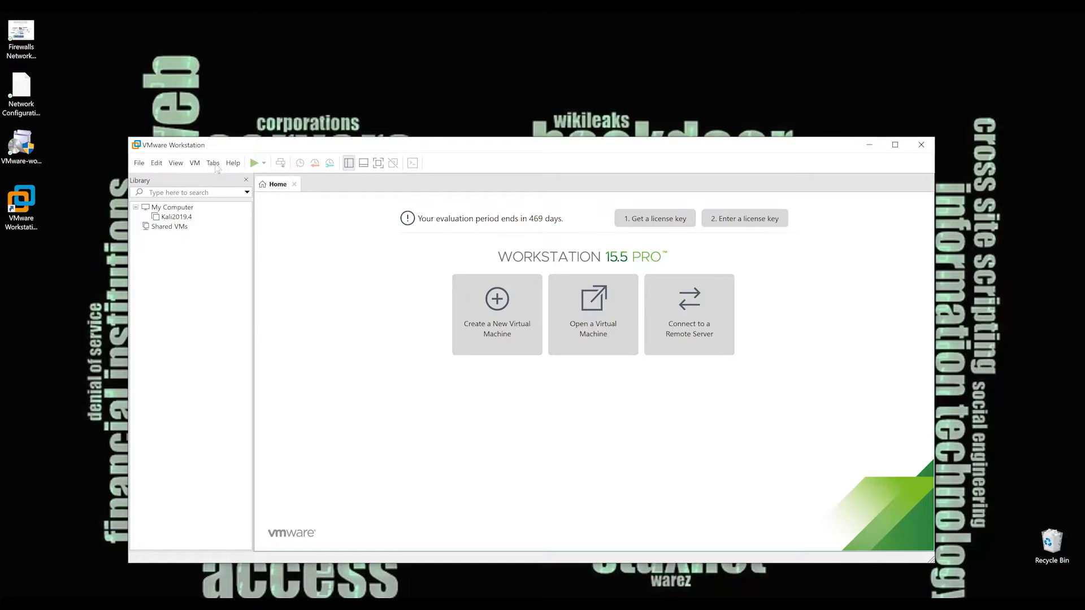
Open the Virtual Network Editor and unlock its settings with administrator privileges.
{"action": "left_click", "coordinate": [157, 163]}
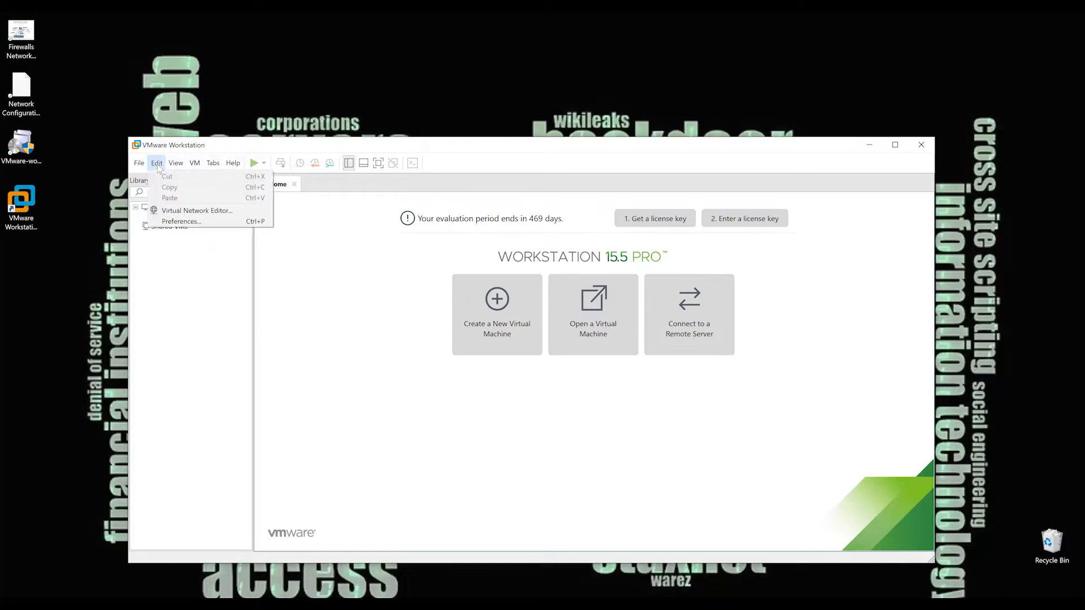
{"action": "left_click", "coordinate": [194, 212]}
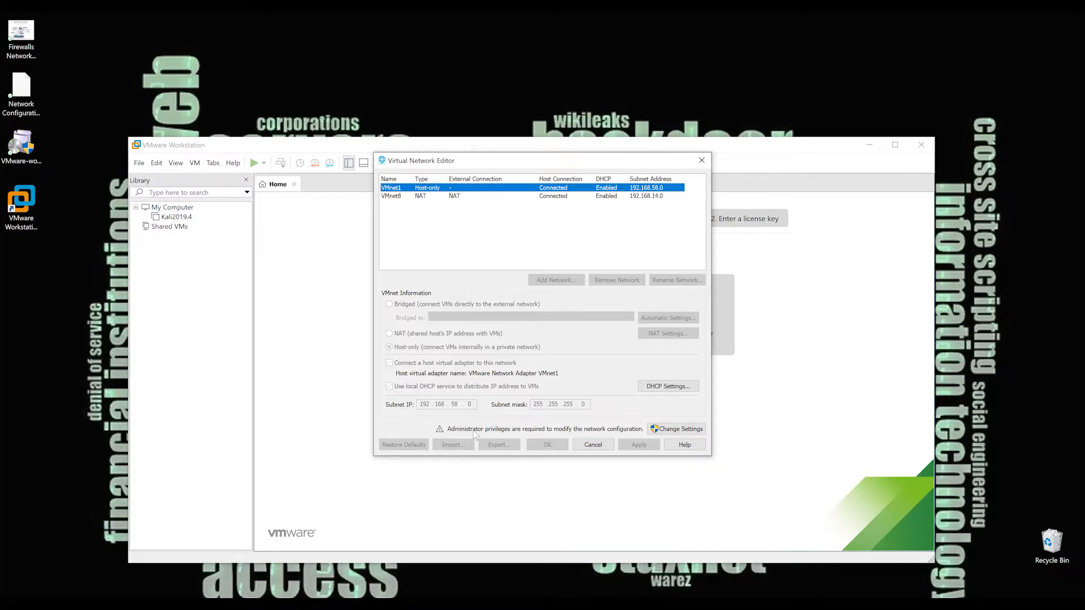
{"action": "left_click", "coordinate": [689, 428]}
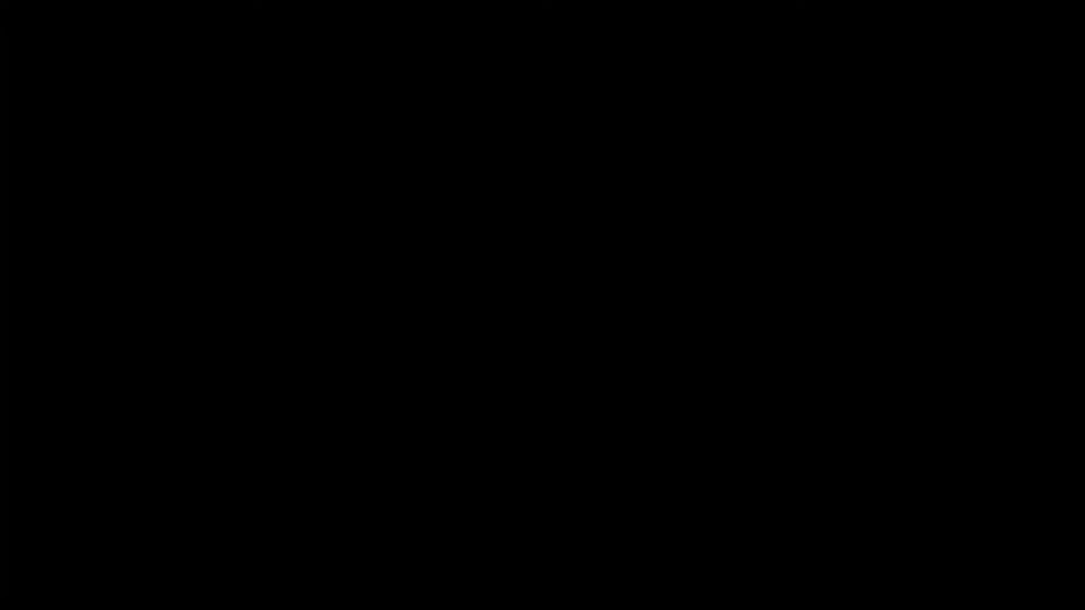
{"action": "left_click", "coordinate": [497, 384]}
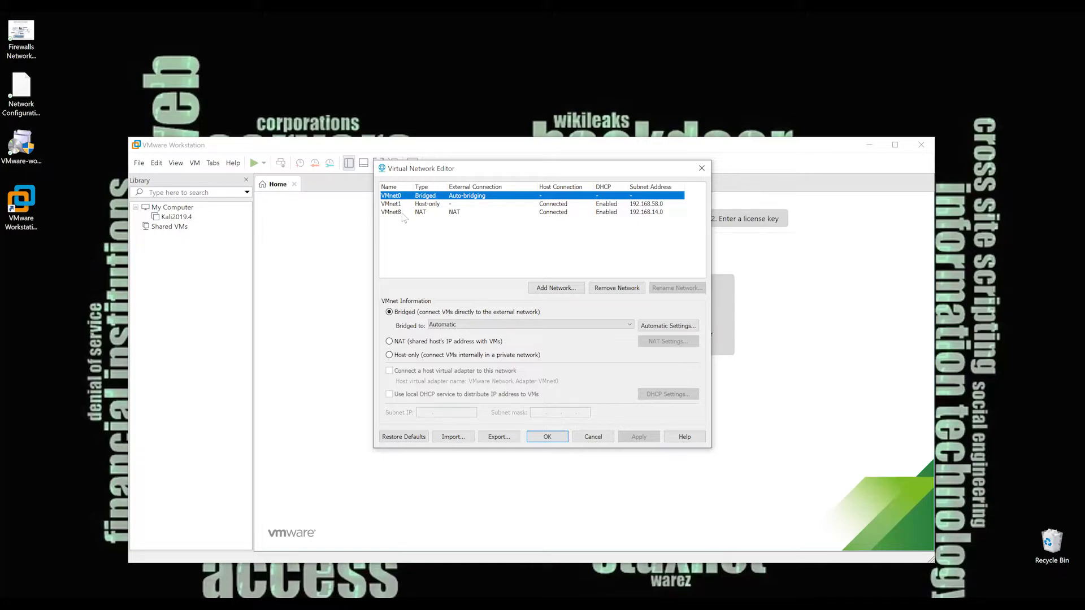
Import the Network Configurations file from the Desktop into the Virtual Network Editor and apply the imported networks.
{"action": "left_click", "coordinate": [453, 437]}
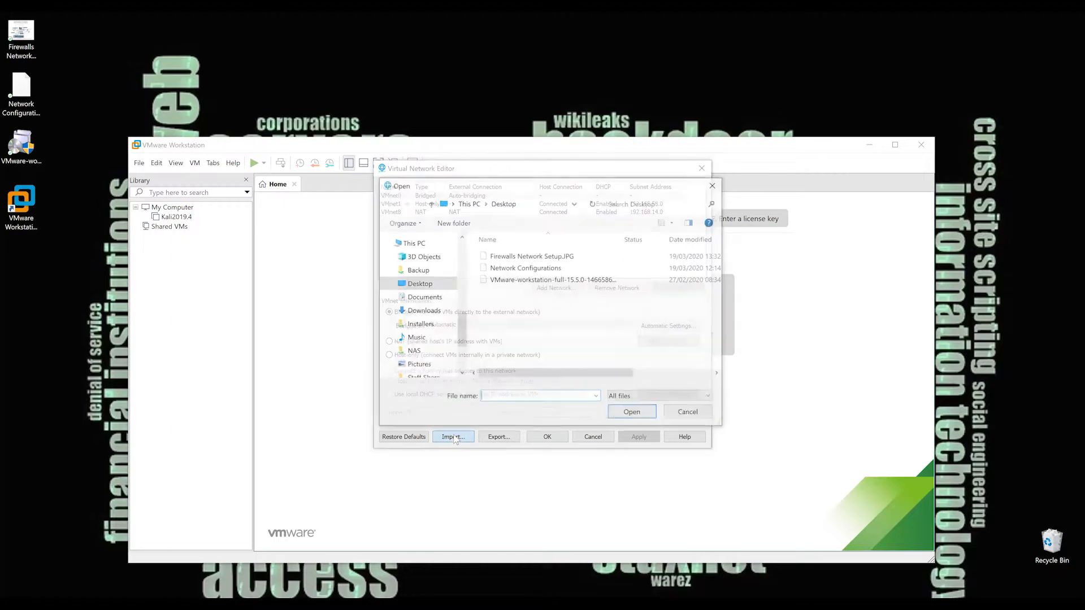
{"action": "left_click", "coordinate": [537, 268]}
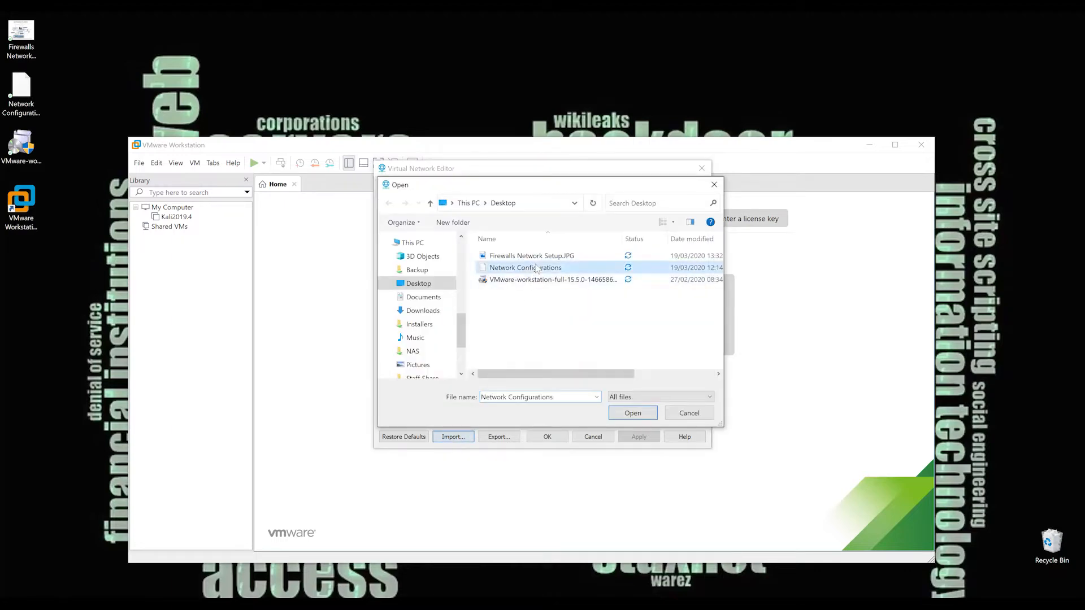
{"action": "left_click", "coordinate": [633, 413]}
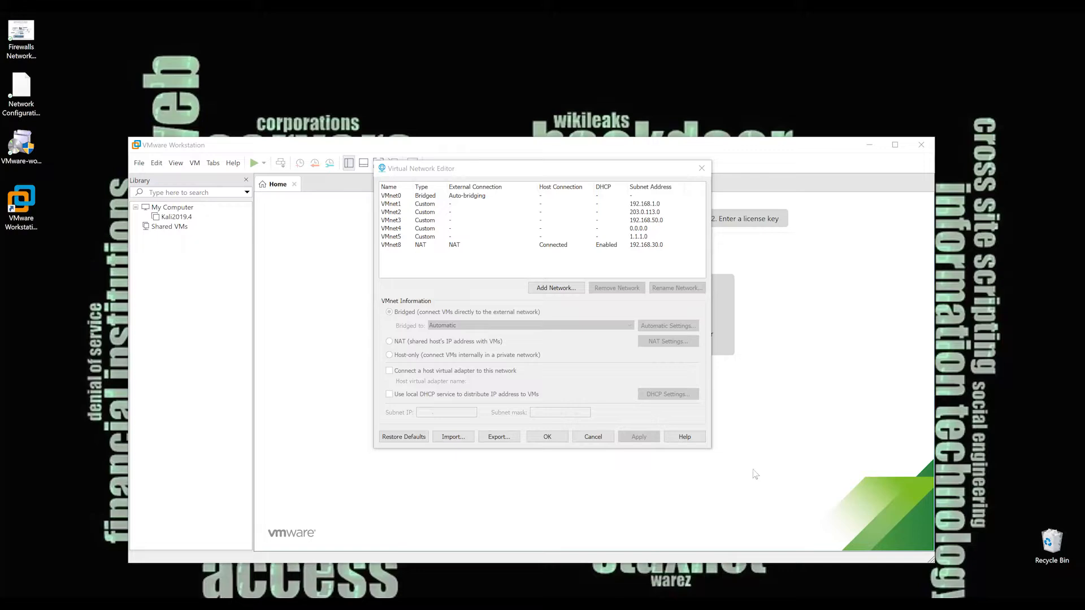
{"action": "left_click", "coordinate": [556, 439]}
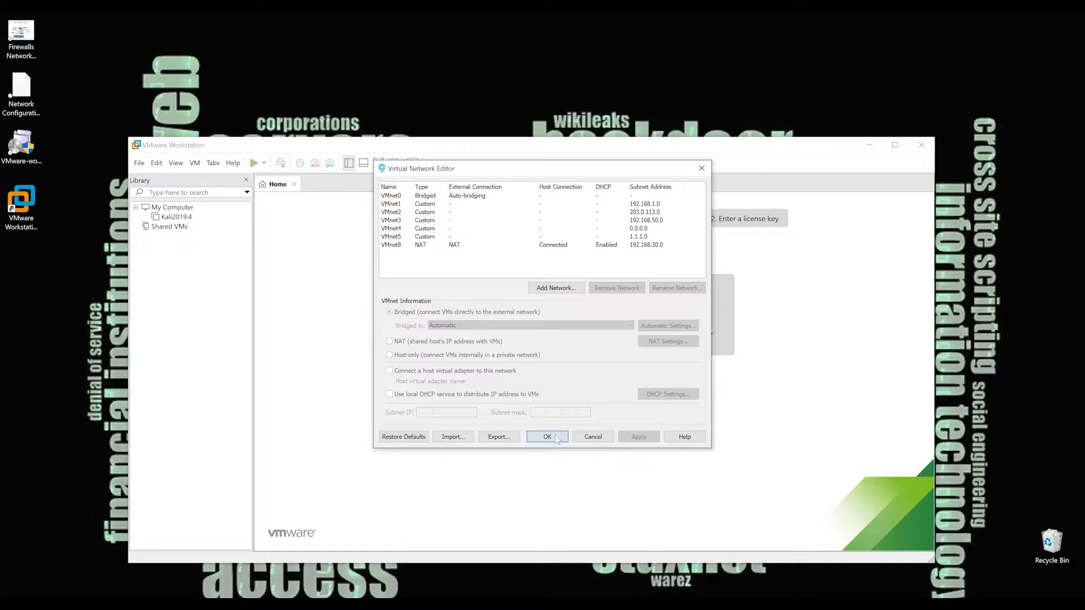
{"action": "left_click", "coordinate": [547, 437]}
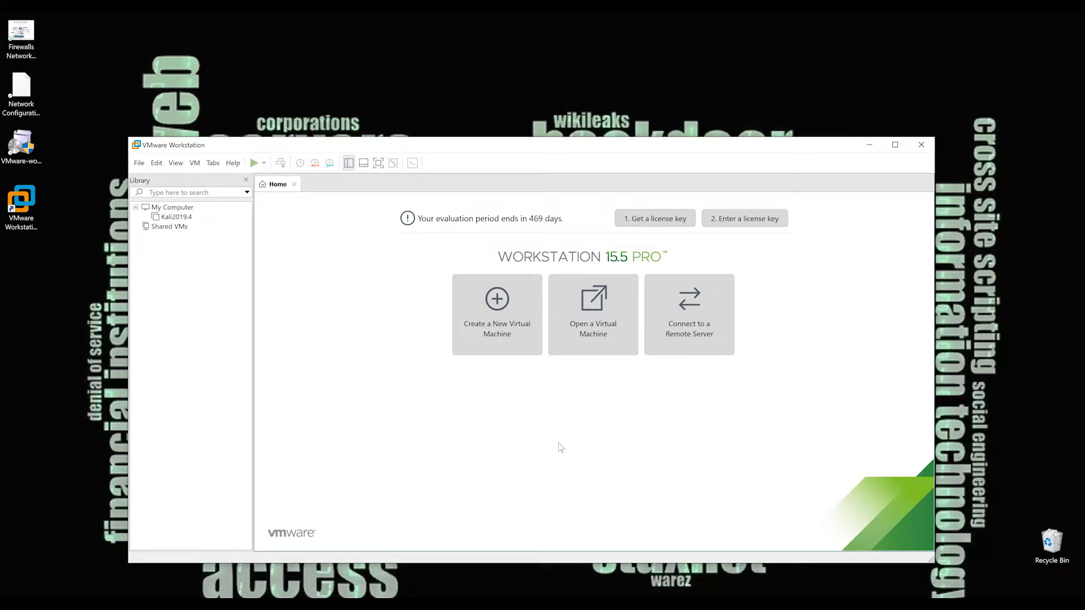
Open the Client-2016.vmx virtual machine from the Client-2016 folder in Documents > Virtual Machines.
{"action": "left_click", "coordinate": [595, 343]}
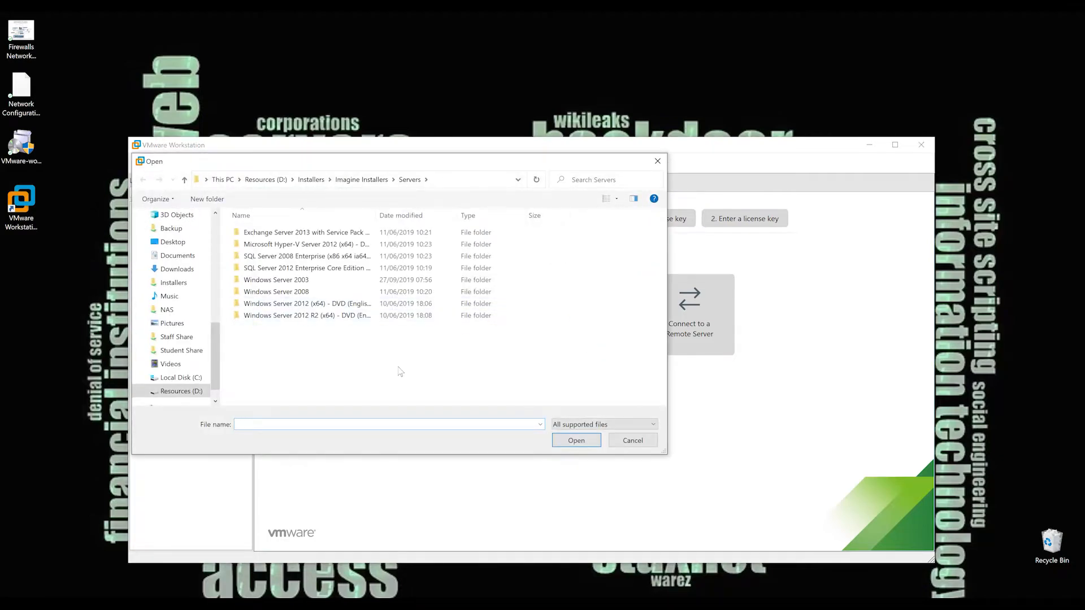
{"action": "left_click", "coordinate": [179, 378]}
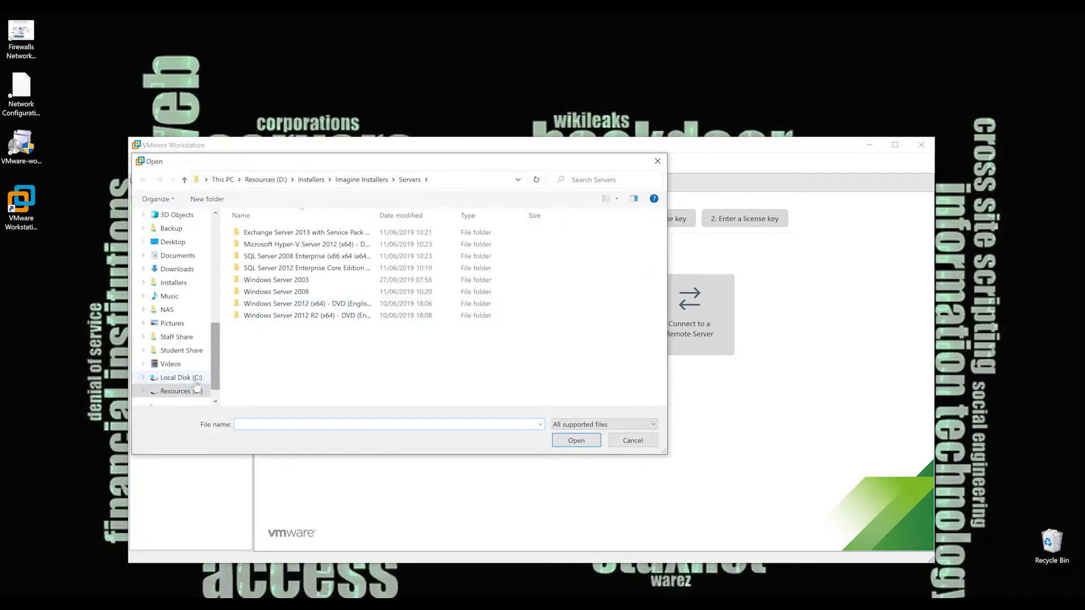
{"action": "left_click", "coordinate": [178, 255]}
{"action": "scroll", "coordinate": [310, 387], "scroll_direction": "down", "scroll_amount": 5}
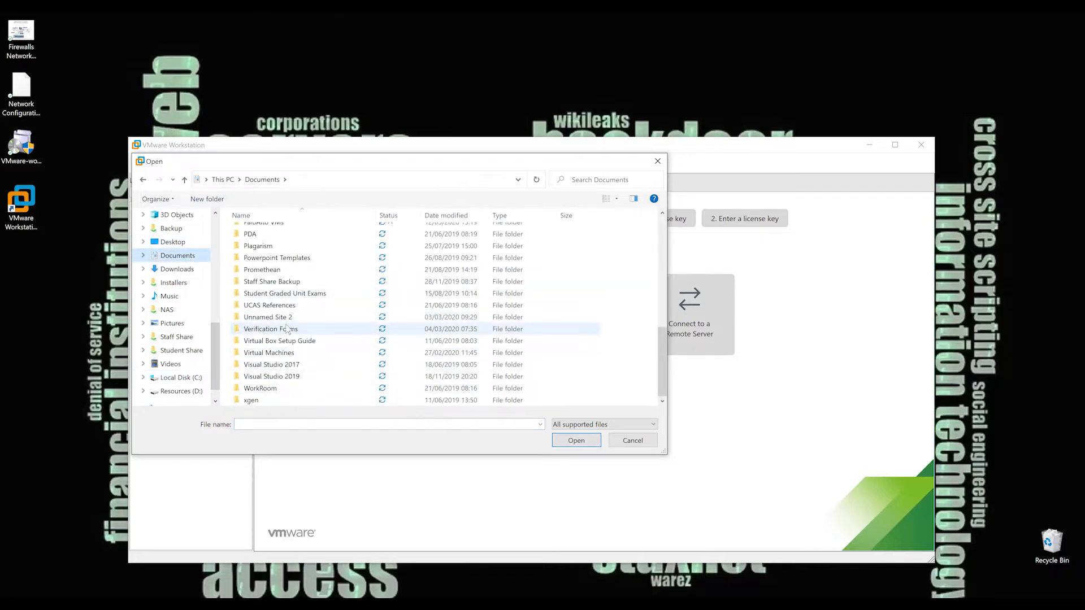
{"action": "scroll", "coordinate": [289, 350], "scroll_direction": "up", "scroll_amount": 1}
{"action": "scroll", "coordinate": [289, 362], "scroll_direction": "down", "scroll_amount": 1}
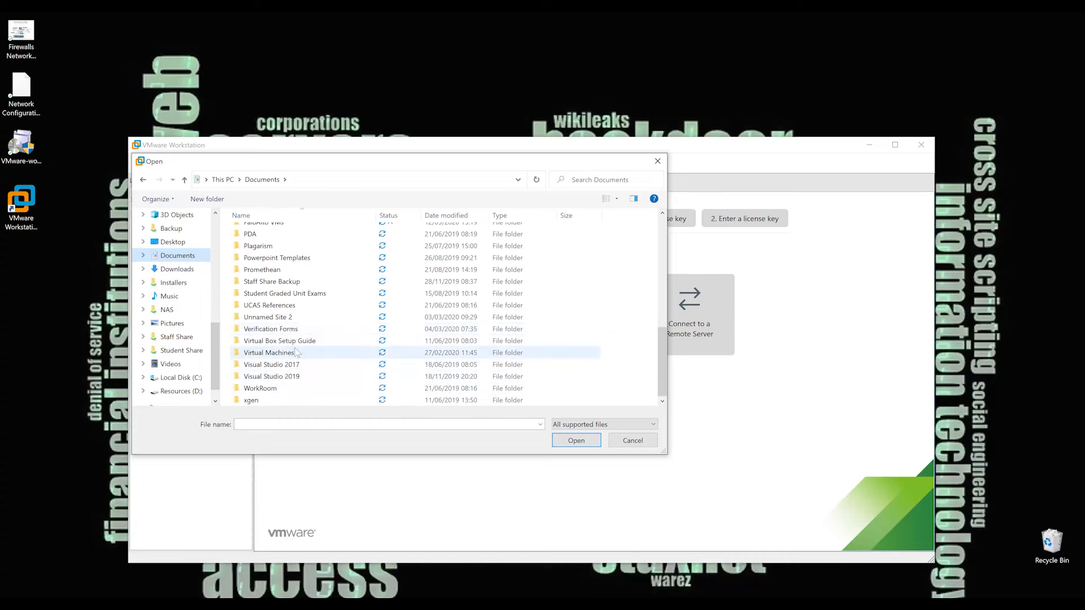
{"action": "double_click", "coordinate": [294, 350]}
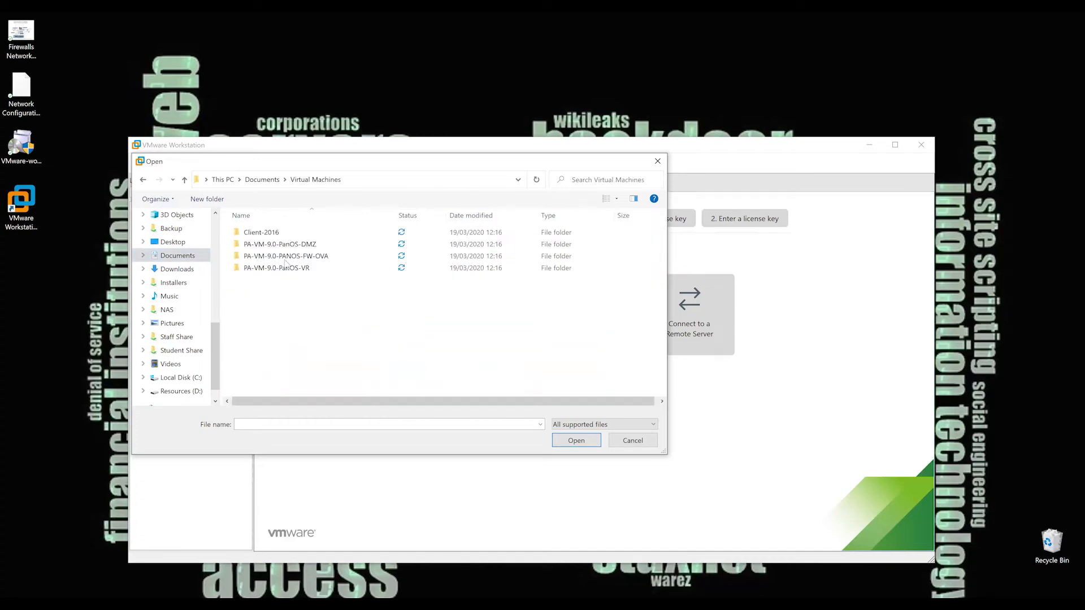
{"action": "left_click", "coordinate": [266, 236]}
{"action": "double_click", "coordinate": [265, 237]}
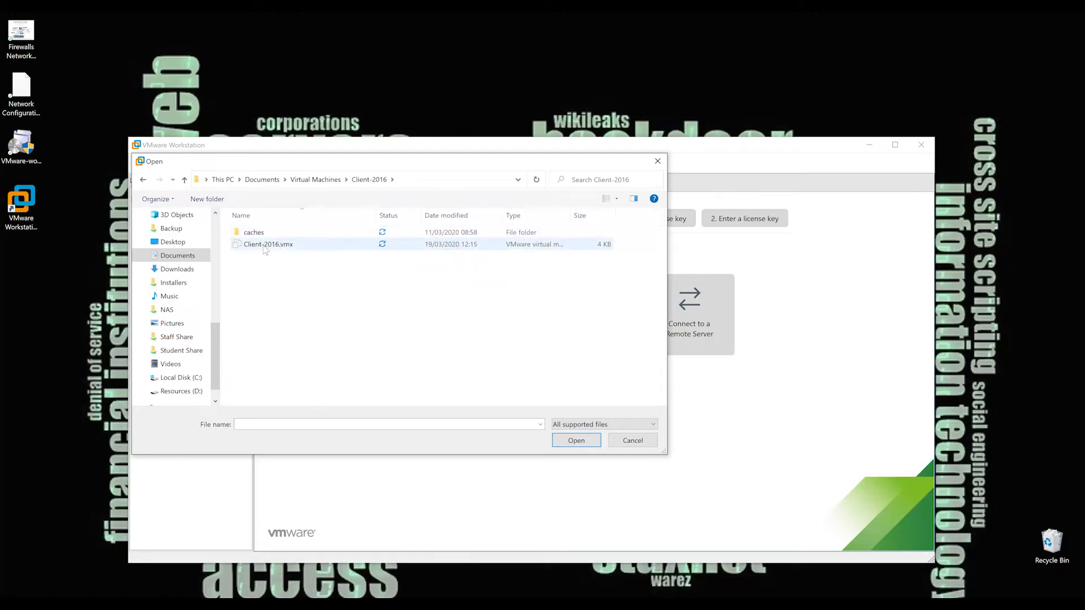
{"action": "left_click", "coordinate": [264, 244]}
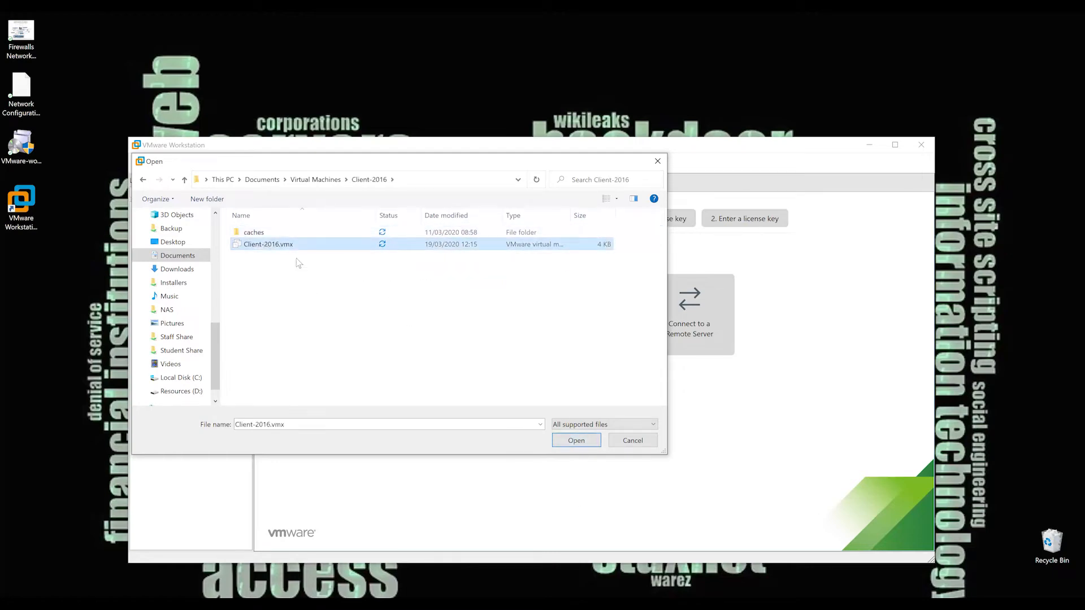
{"action": "left_click", "coordinate": [582, 440]}
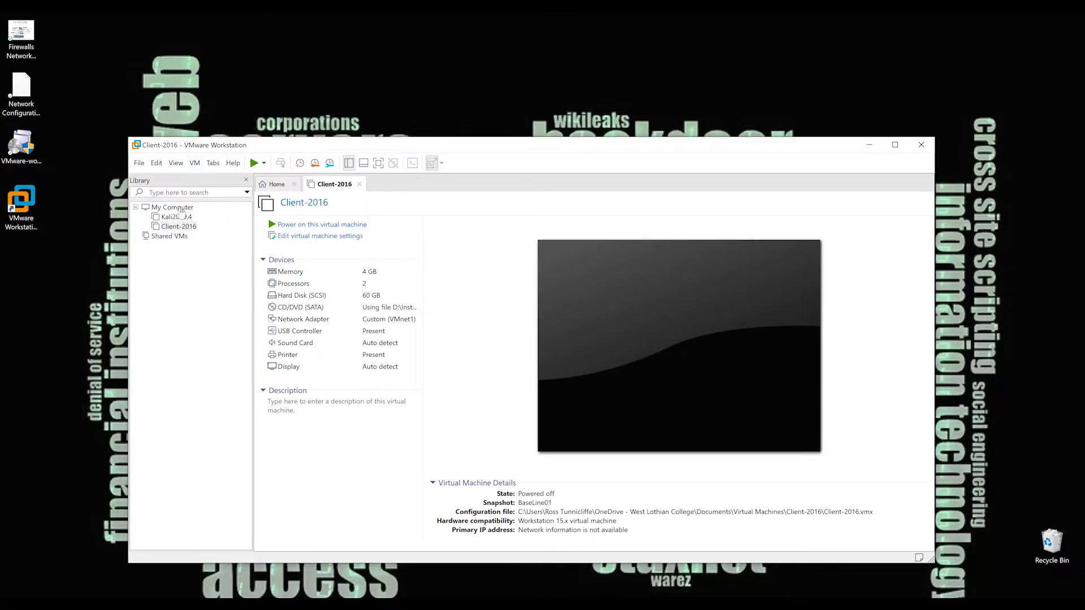
Open the PA-VM-9.0-PanOS-DMZ virtual machine from its folder in Virtual Machines.
{"action": "left_click", "coordinate": [138, 165]}
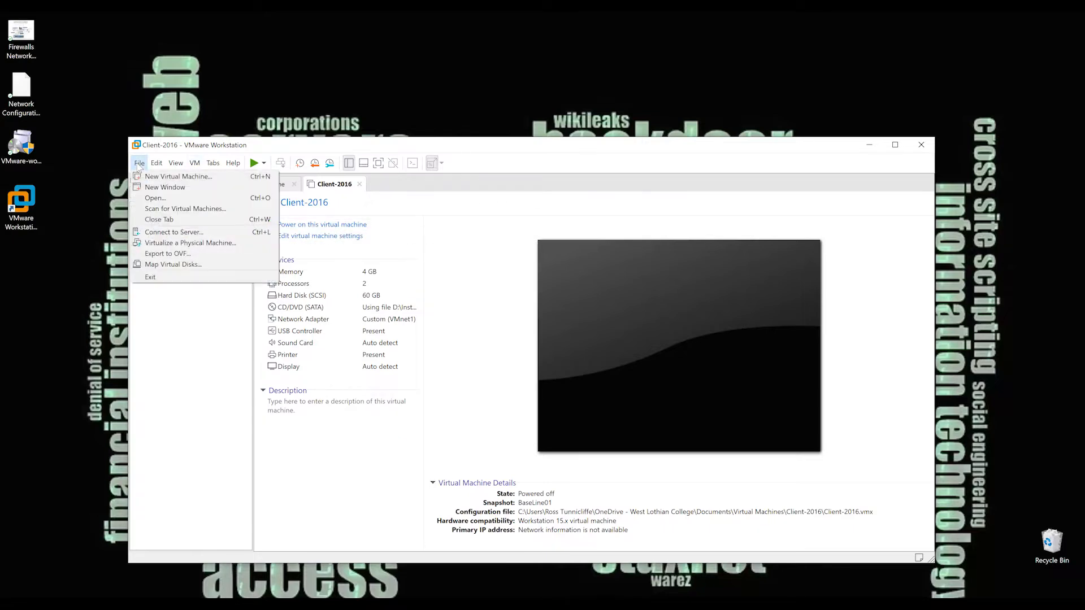
{"action": "left_click", "coordinate": [183, 198]}
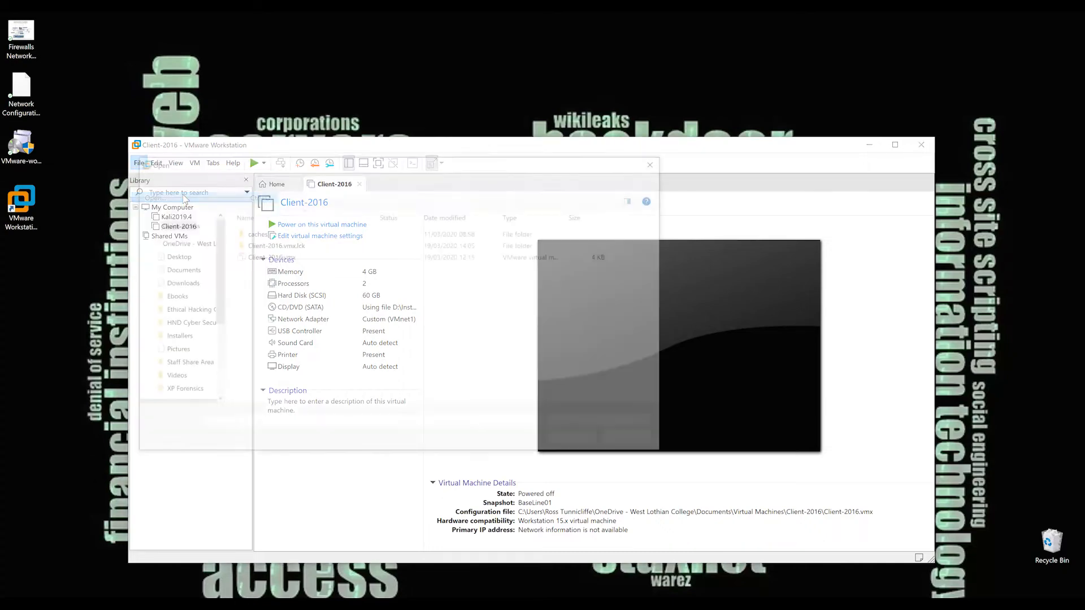
{"action": "left_click", "coordinate": [324, 186]}
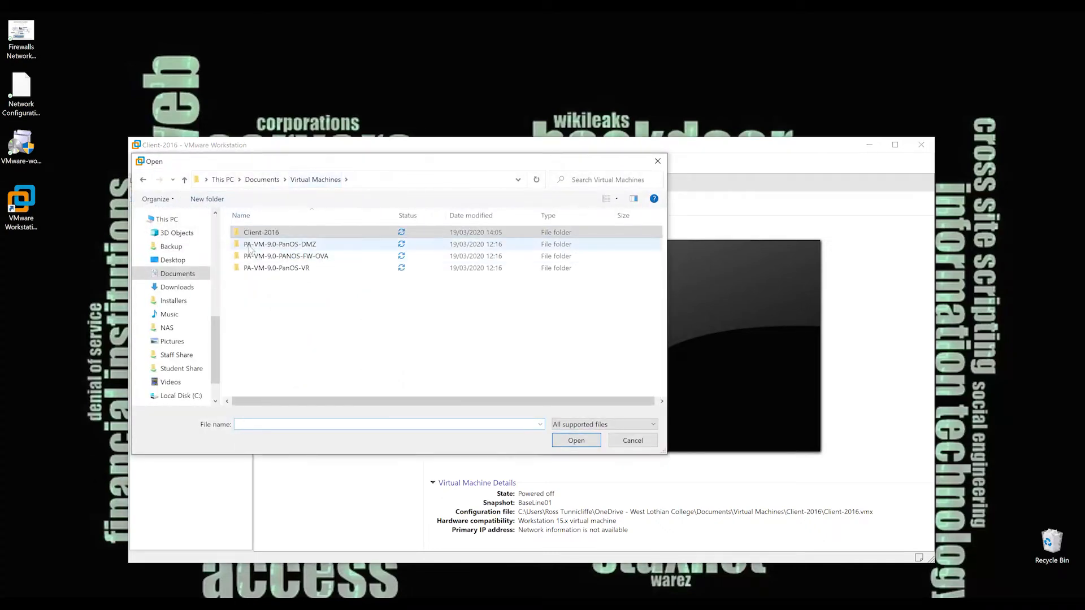
{"action": "double_click", "coordinate": [270, 247]}
{"action": "left_click", "coordinate": [284, 236]}
{"action": "double_click", "coordinate": [284, 236]}
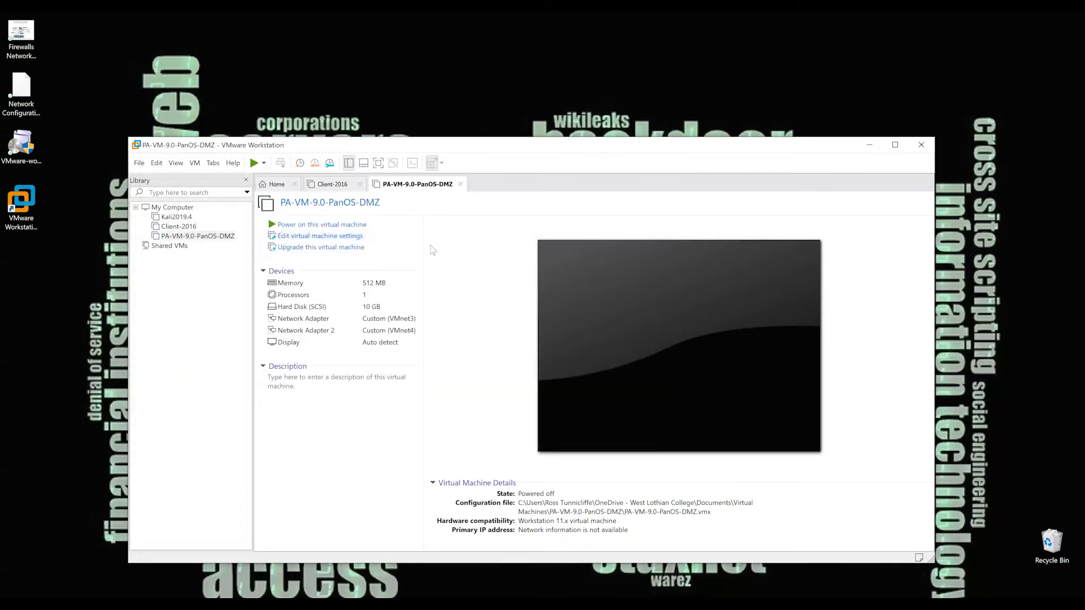
Open the PA-VM-9.0-PANOS-FW-OVA virtual machine from its folder in Virtual Machines.
{"action": "left_click", "coordinate": [139, 164]}
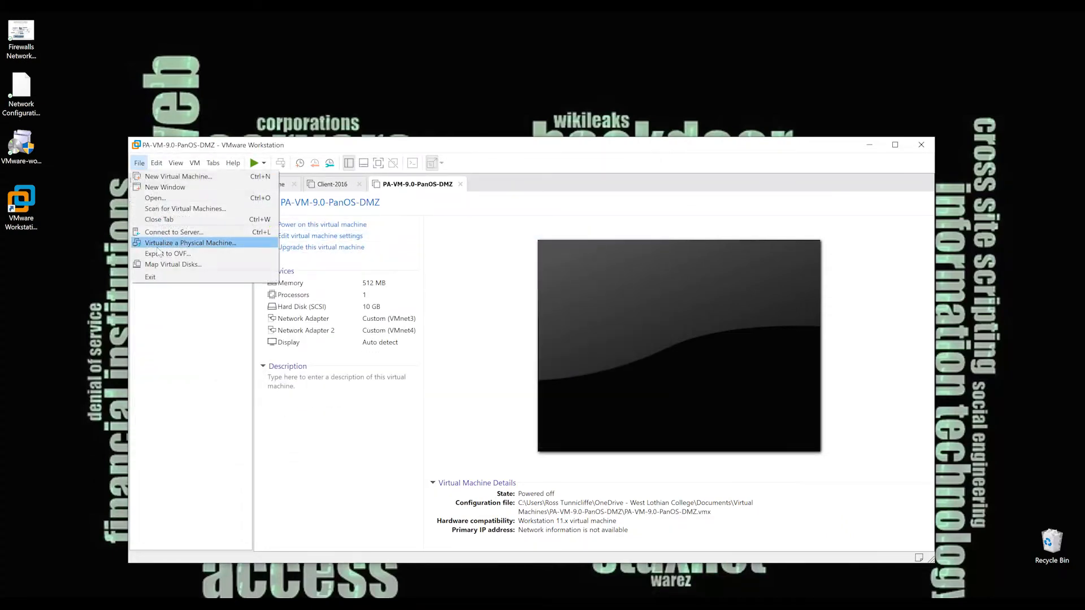
{"action": "left_click", "coordinate": [182, 199]}
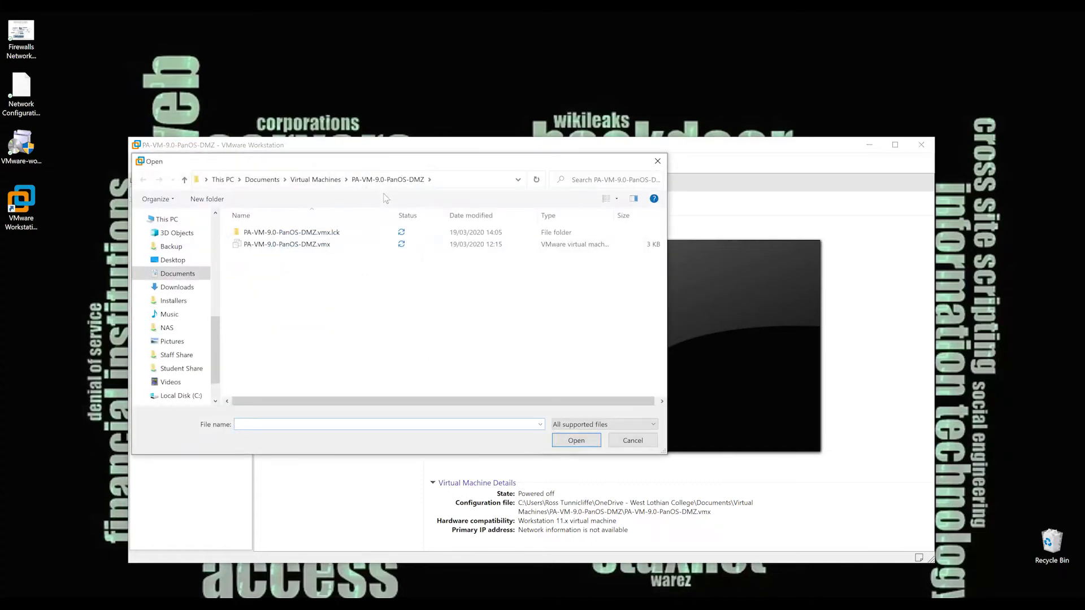
{"action": "left_click", "coordinate": [316, 179]}
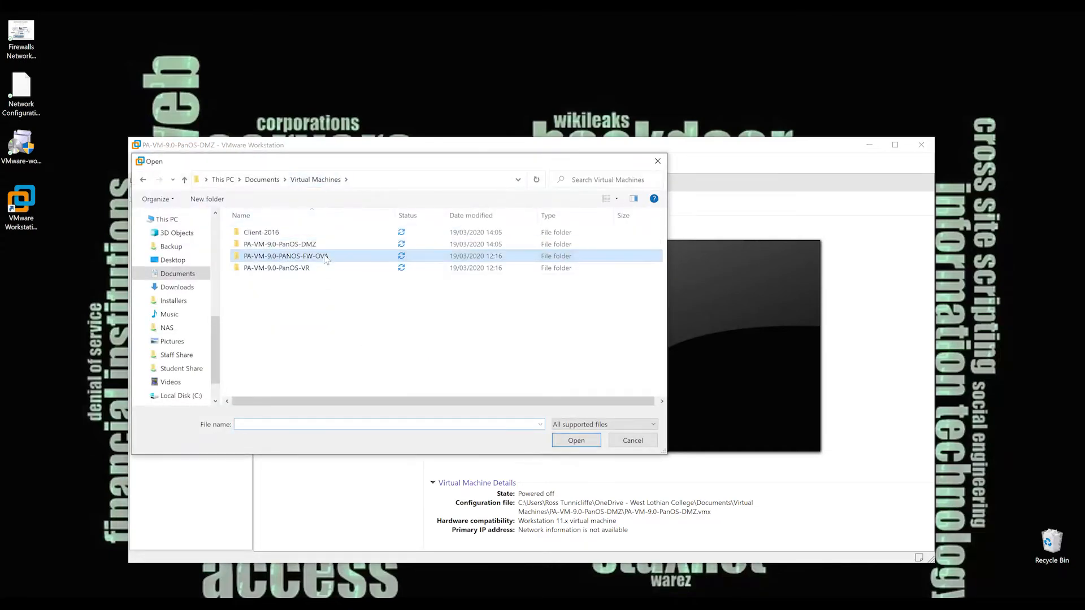
{"action": "double_click", "coordinate": [327, 257]}
{"action": "double_click", "coordinate": [299, 233]}
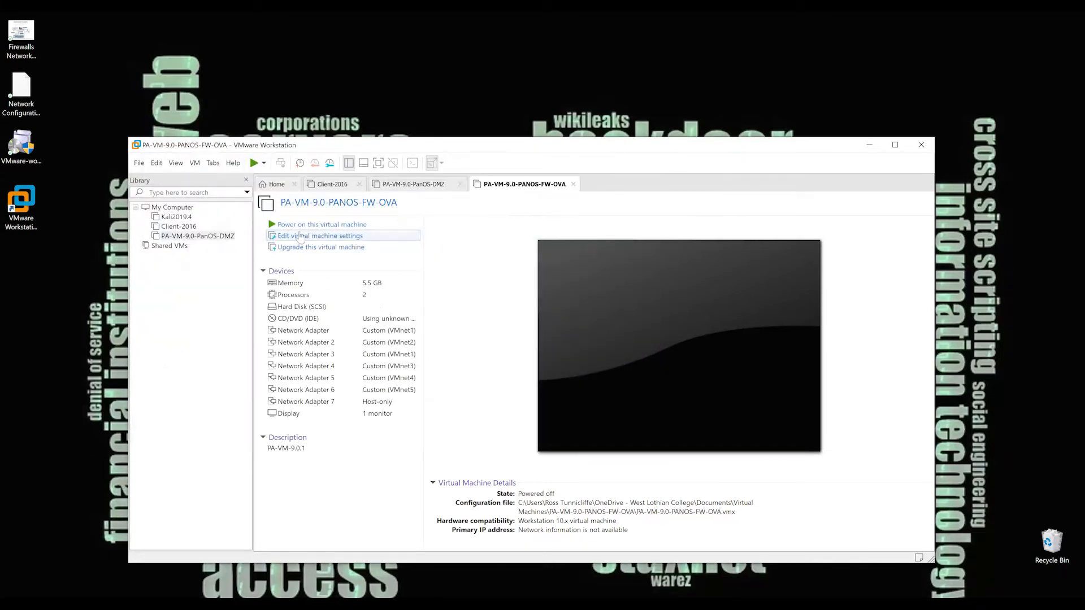
Open the PA-VM-9.0-PanOS-VR virtual machine from its folder in Virtual Machines.
{"action": "left_click", "coordinate": [141, 165]}
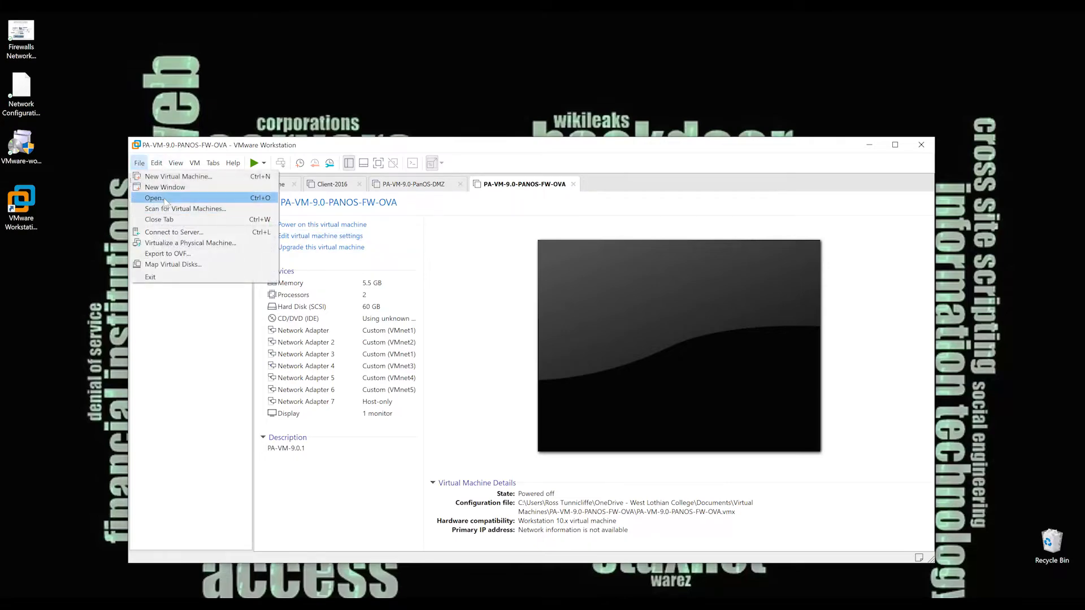
{"action": "left_click", "coordinate": [163, 195]}
{"action": "left_click", "coordinate": [325, 180]}
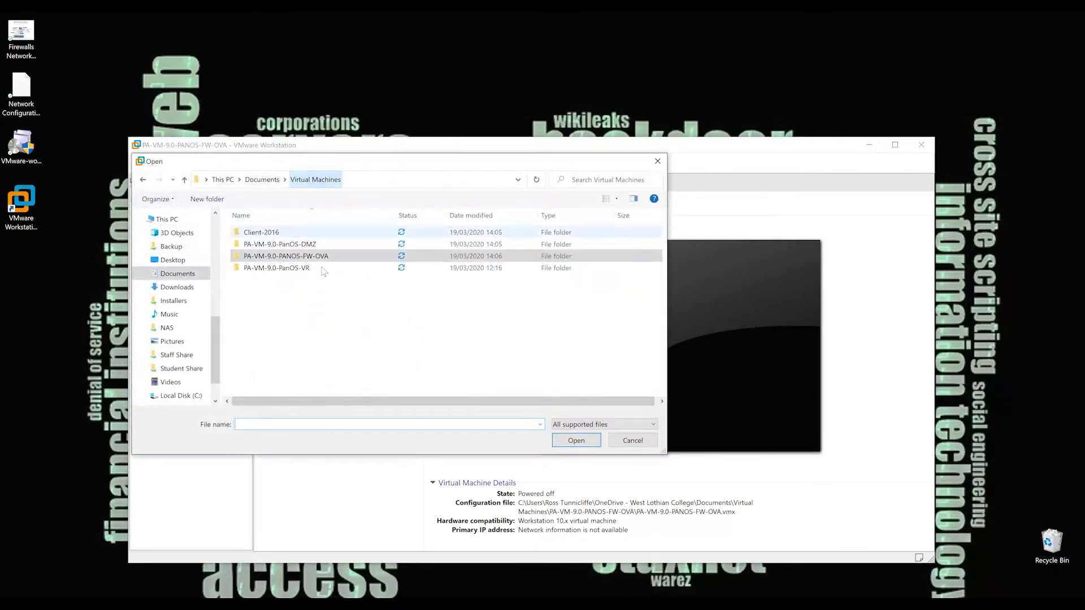
{"action": "double_click", "coordinate": [285, 268]}
{"action": "left_click", "coordinate": [283, 233]}
{"action": "double_click", "coordinate": [283, 233]}
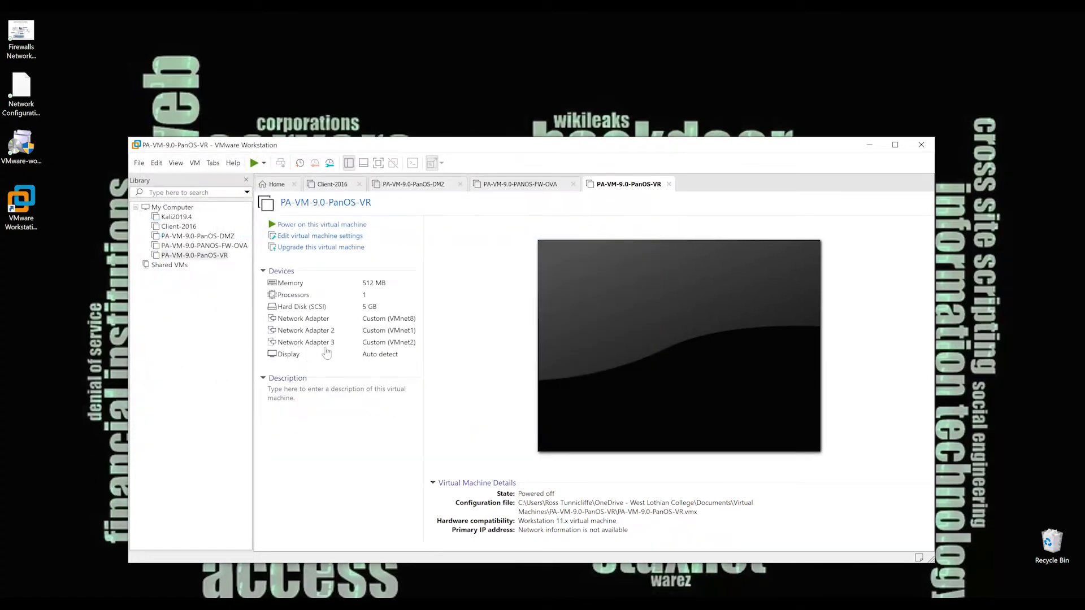
Review the device summaries of the Client-2016, PanOS-DMZ, PANOS-FW-OVA and PanOS-VR virtual machines.
{"action": "left_click", "coordinate": [187, 228]}
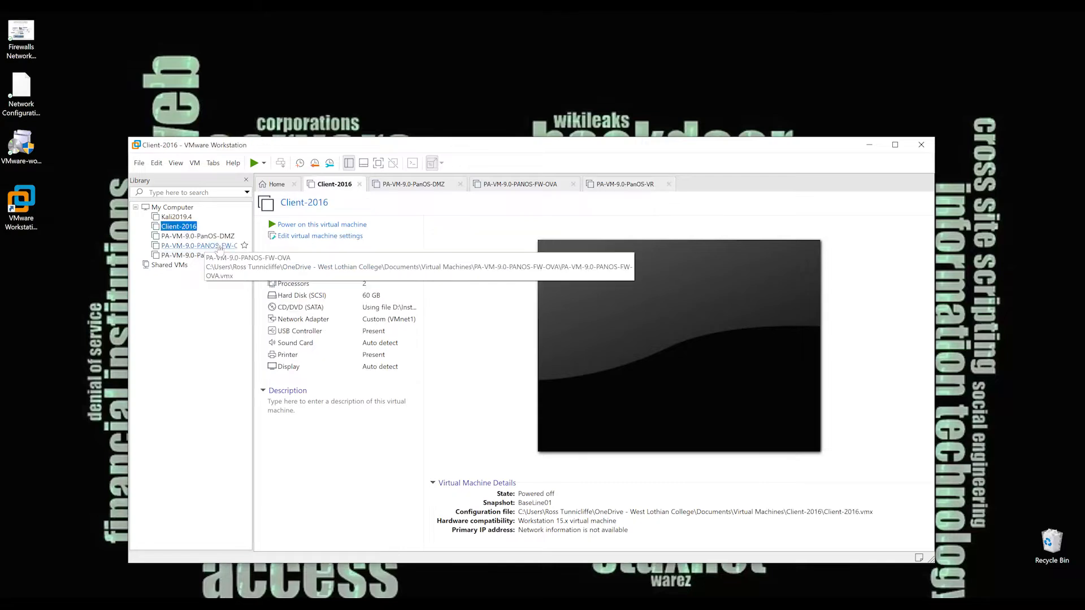
{"action": "left_click", "coordinate": [212, 237]}
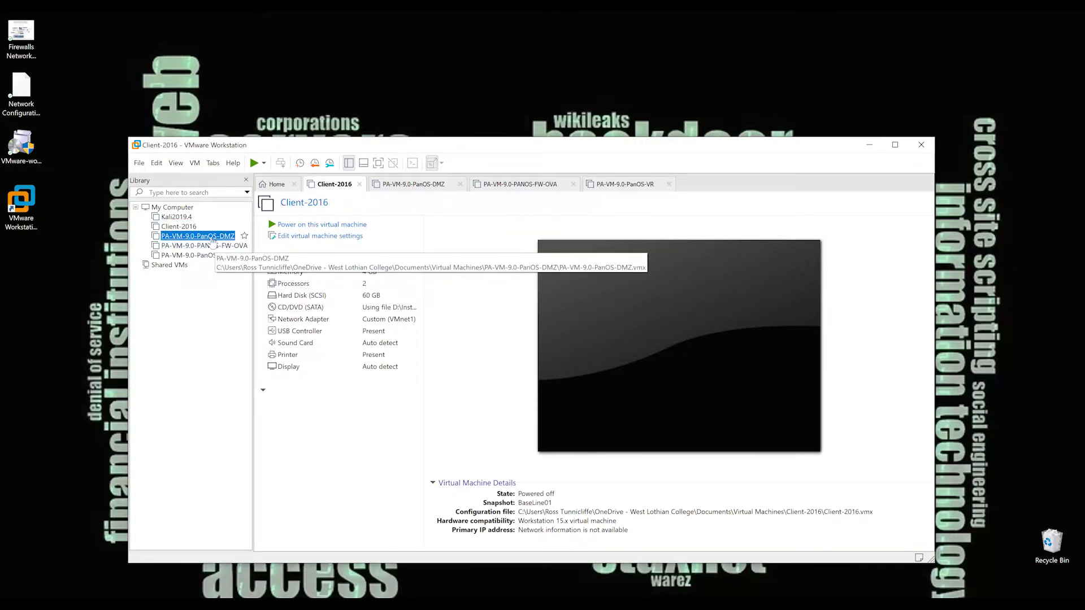
{"action": "left_click", "coordinate": [213, 245]}
{"action": "left_click", "coordinate": [217, 255]}
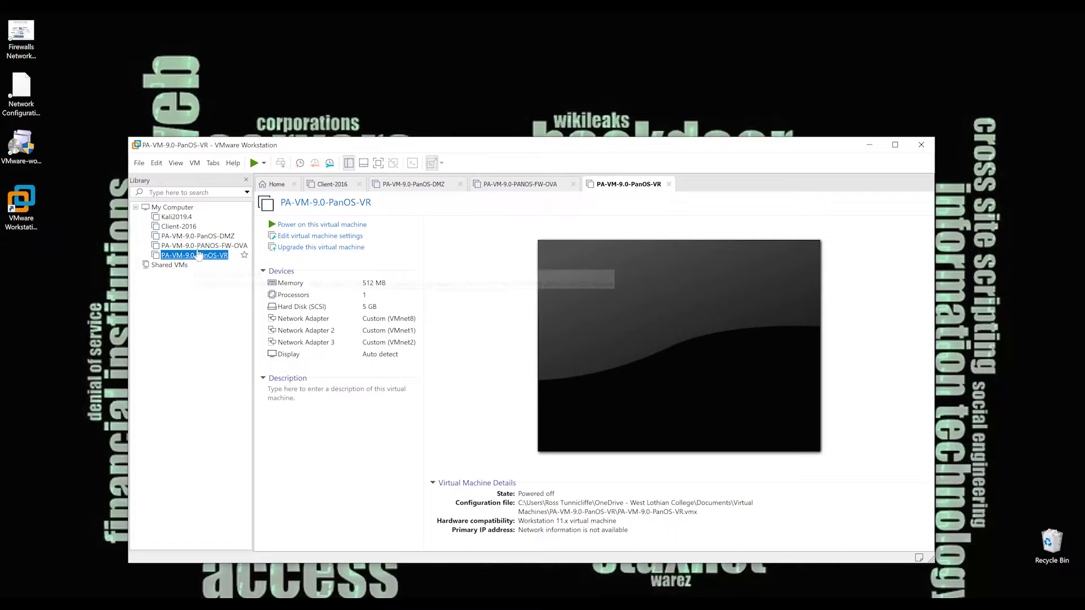
Set the memory of the Client-2016 virtual machine to 10000 MB and apply the settings.
{"action": "left_click", "coordinate": [181, 227]}
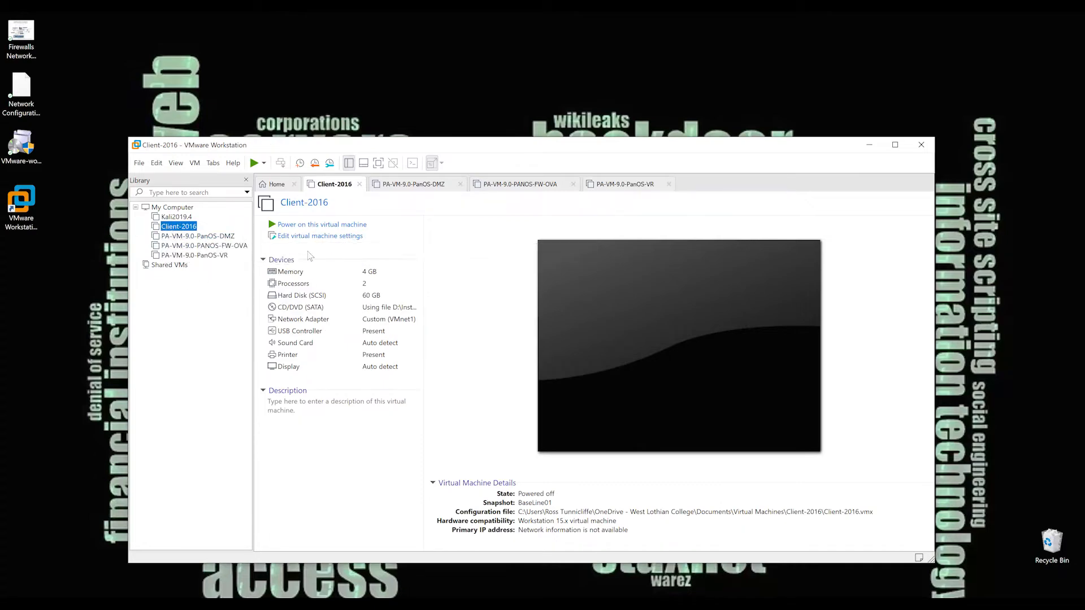
{"action": "left_click", "coordinate": [336, 237]}
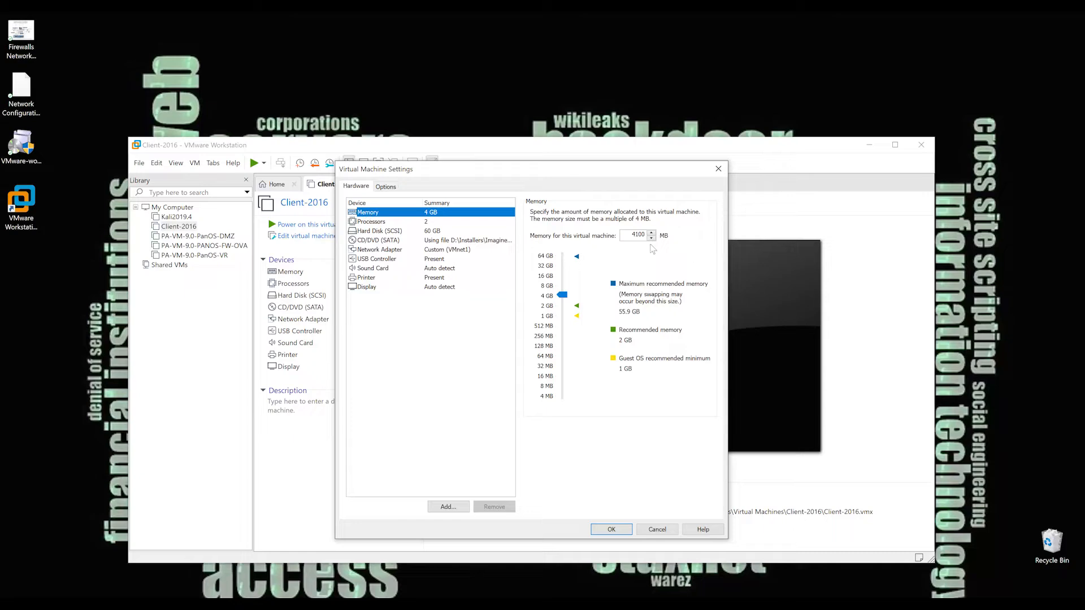
{"action": "double_click", "coordinate": [632, 234]}
{"action": "type", "text": "10000"}
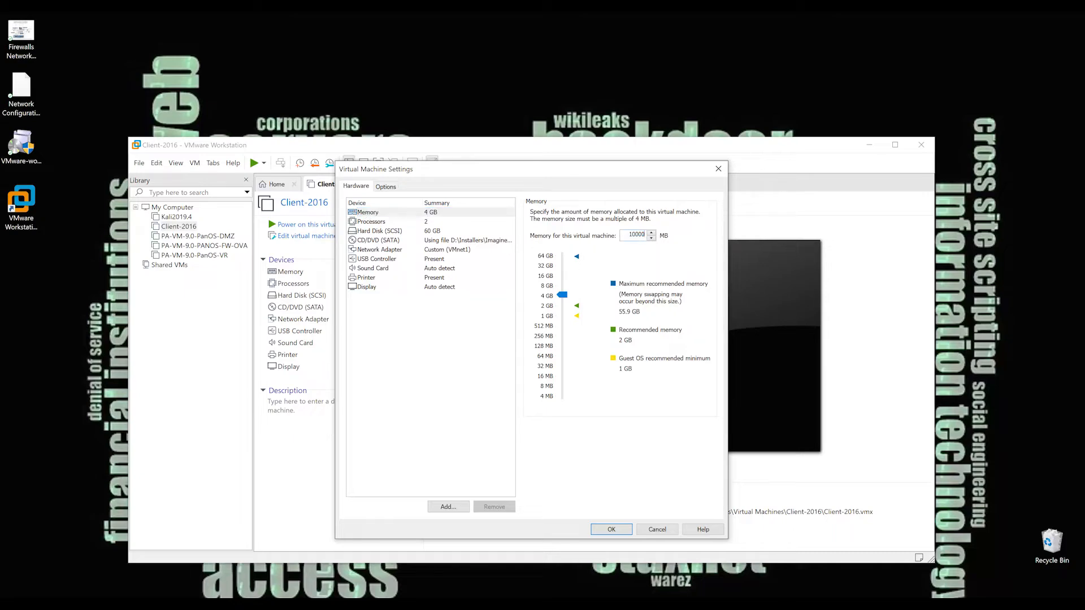
{"action": "left_click", "coordinate": [620, 534]}
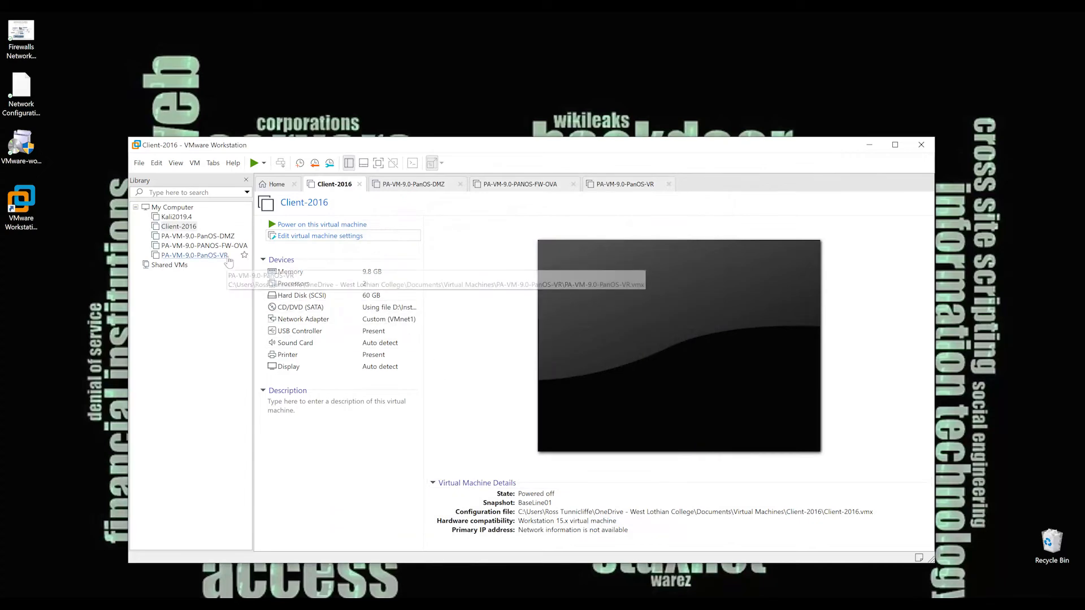
Set the memory of the PA-VM-9.0-PanOS-VR virtual machine to 2.0 GB and apply the settings.
{"action": "left_click", "coordinate": [198, 245]}
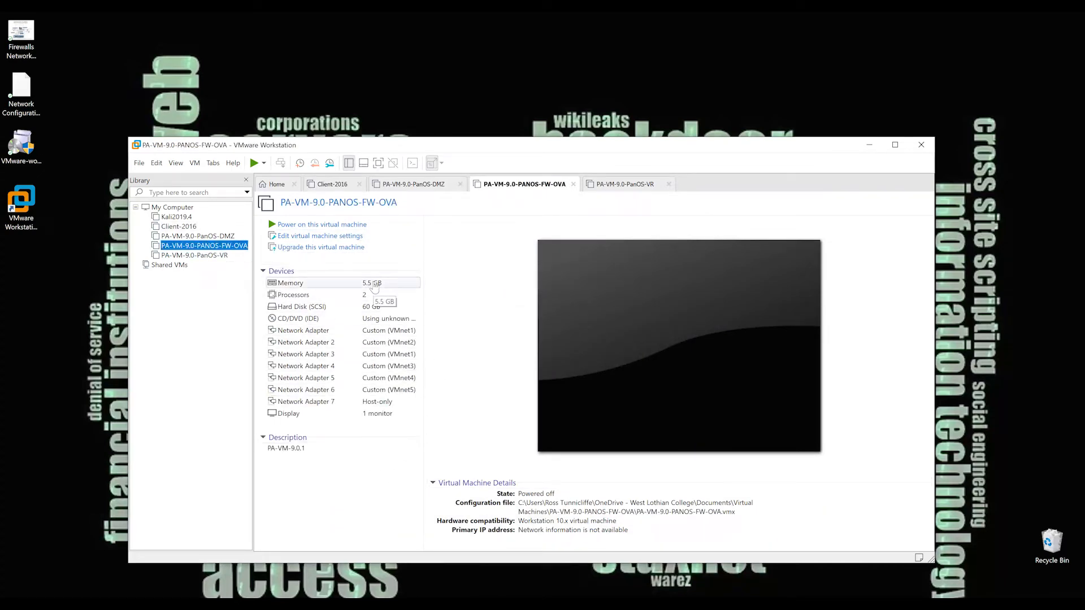
{"action": "left_click", "coordinate": [223, 256]}
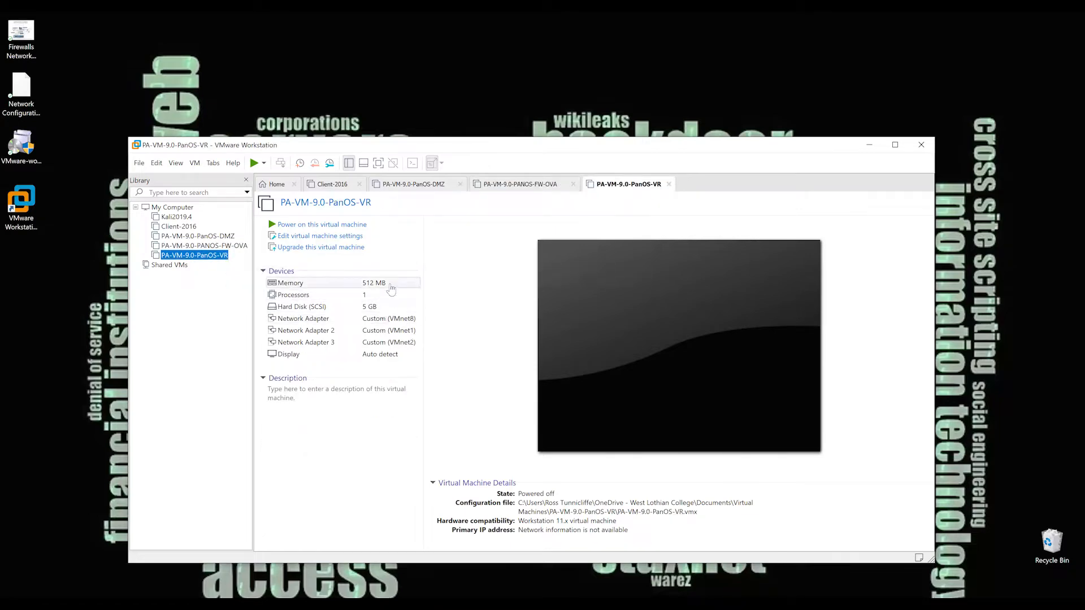
{"action": "left_click", "coordinate": [391, 289]}
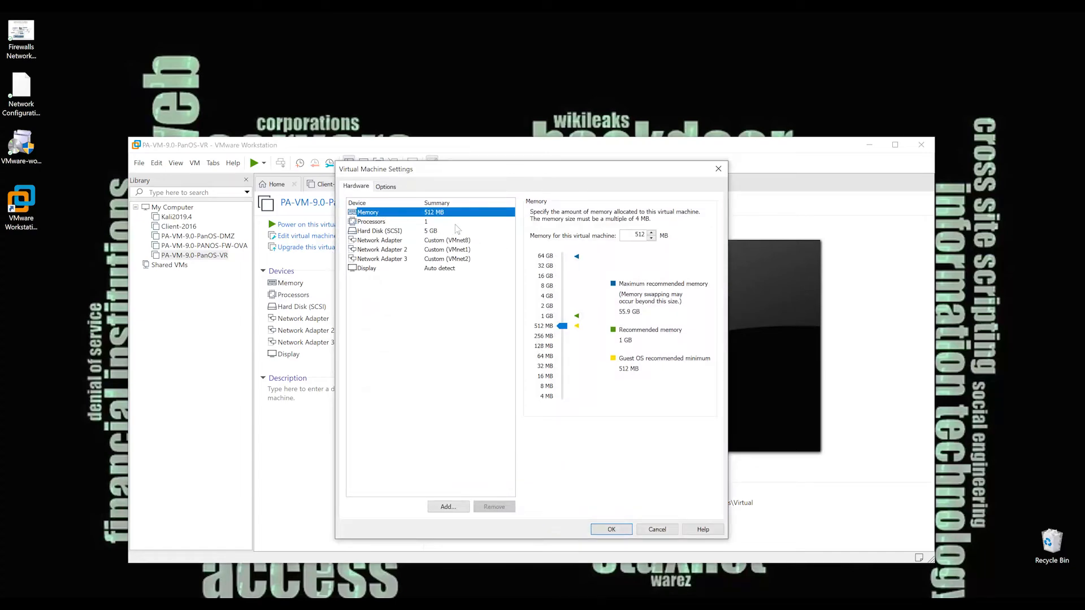
{"action": "double_click", "coordinate": [639, 236]}
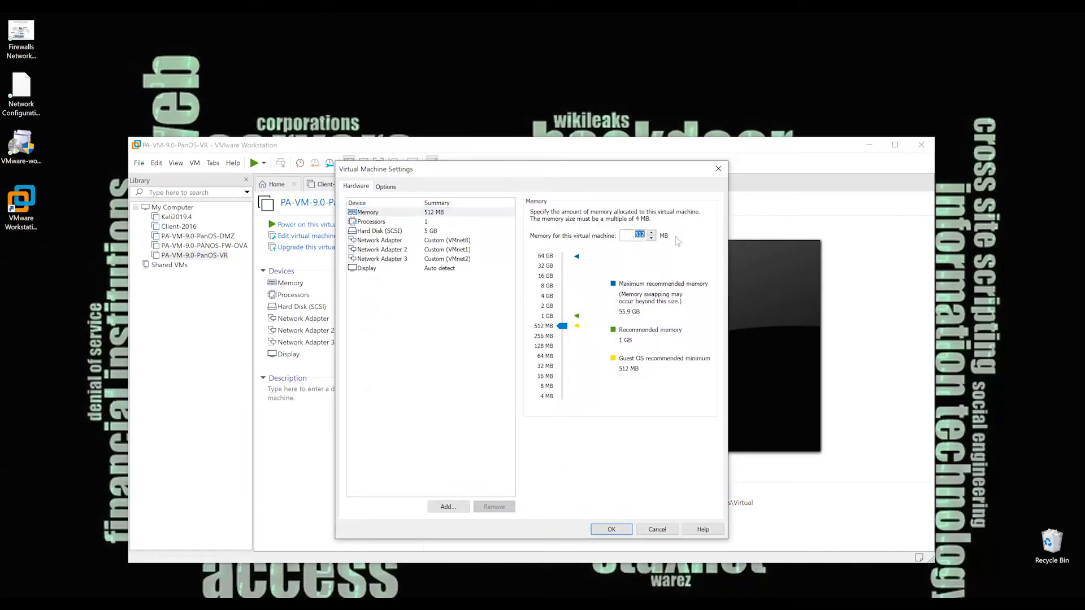
{"action": "type", "text": "2000"}
{"action": "left_click", "coordinate": [610, 529]}
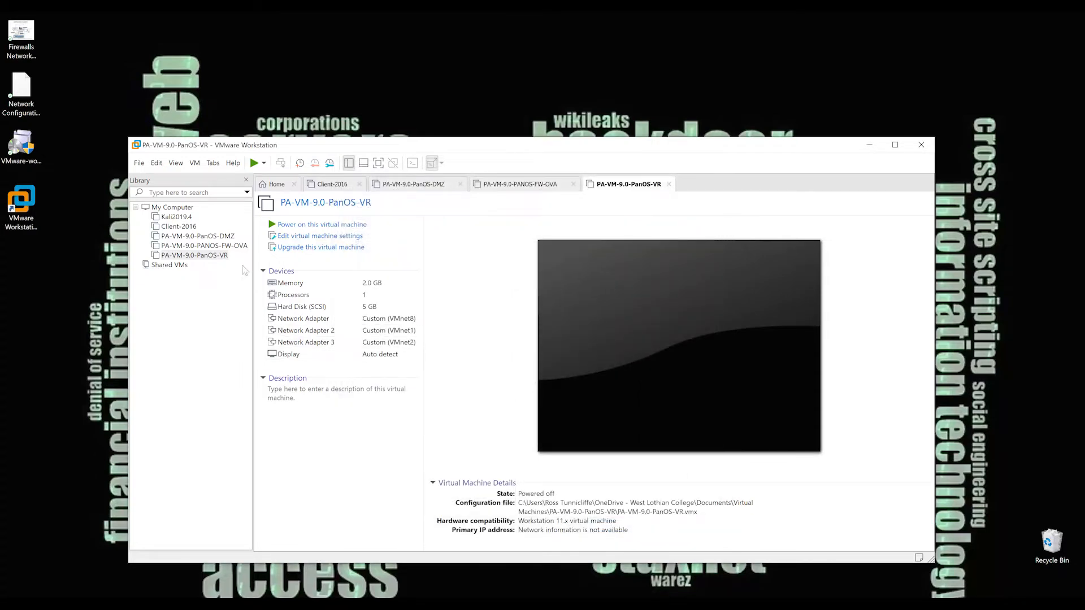
Set the memory of the PA-VM-9.0-PanOS-DMZ virtual machine to 2000 MB and apply the settings.
{"action": "left_click", "coordinate": [231, 246]}
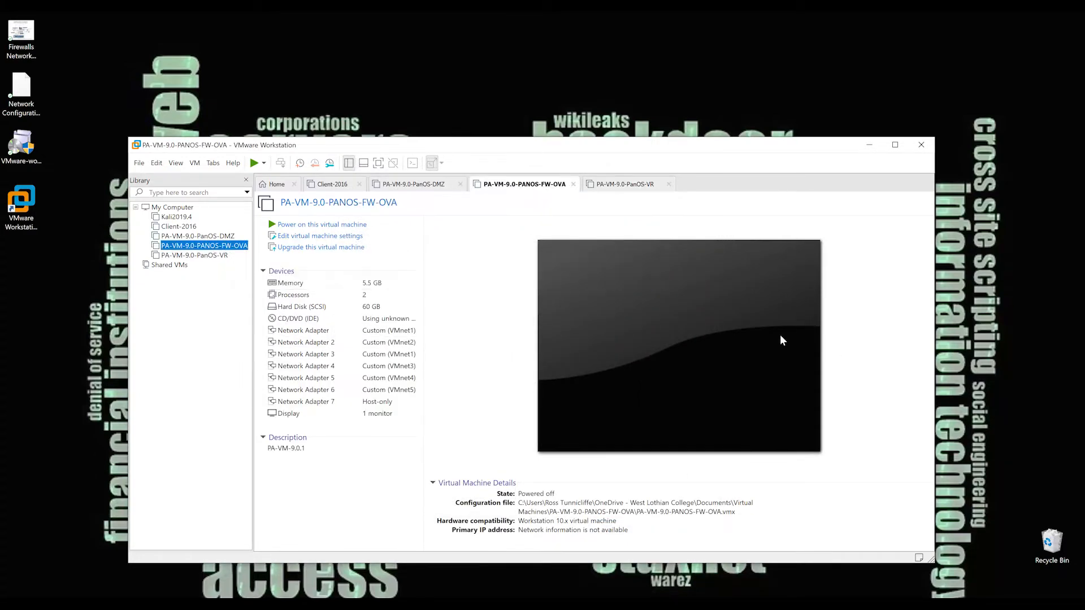
{"action": "left_click", "coordinate": [195, 236]}
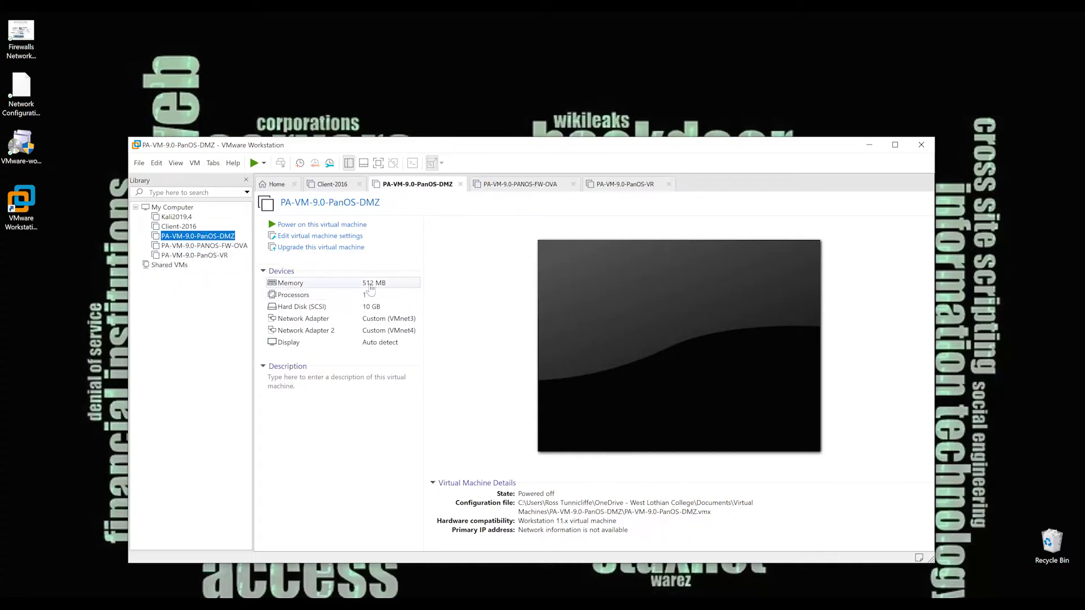
{"action": "left_click", "coordinate": [324, 237]}
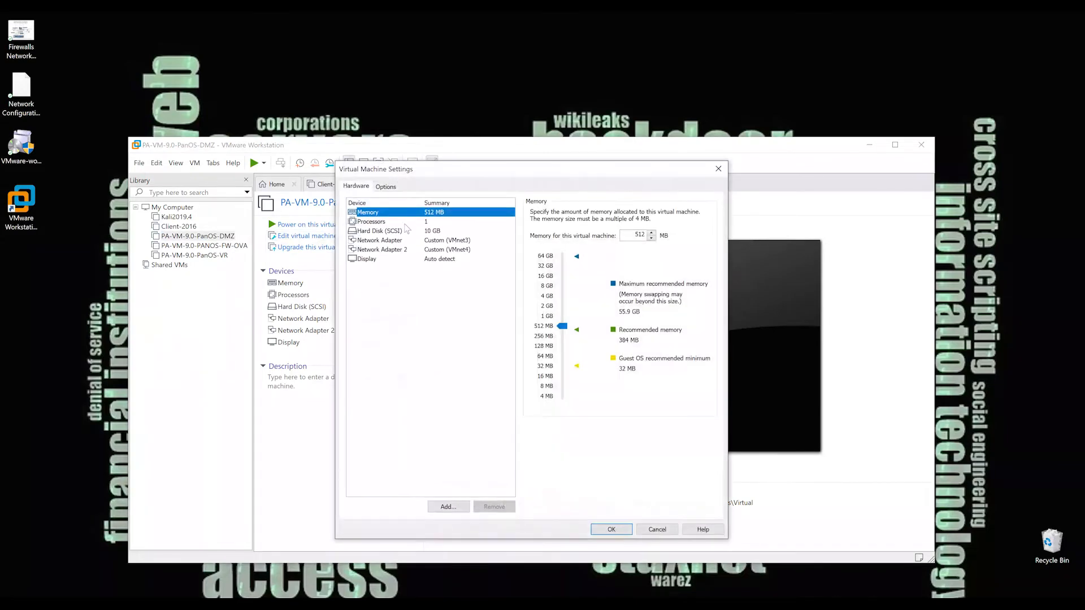
{"action": "double_click", "coordinate": [638, 235]}
{"action": "type", "text": "200"}
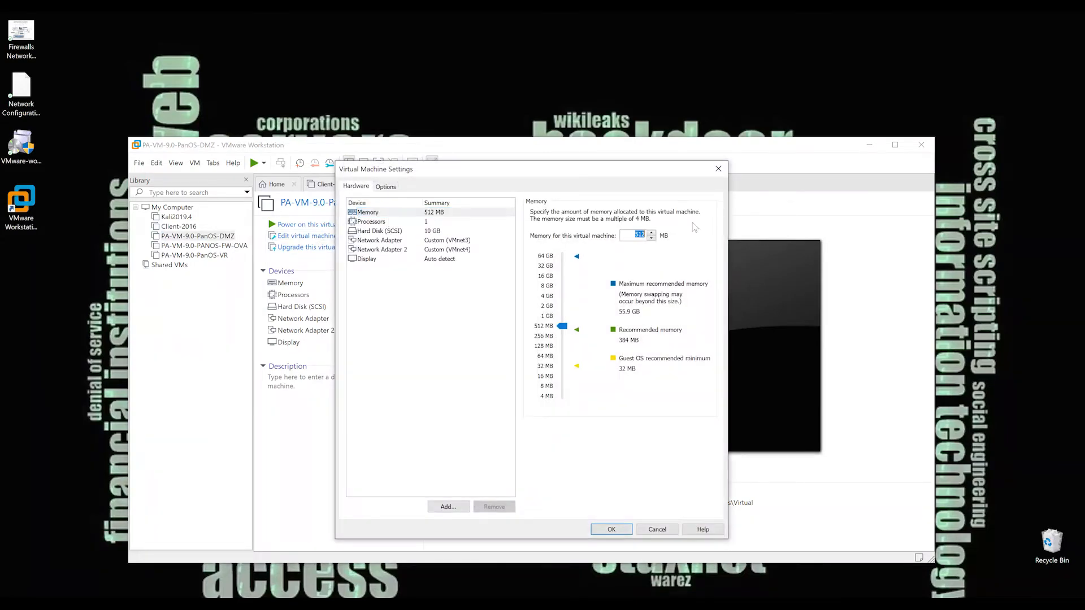
{"action": "type", "text": "0"}
{"action": "left_click", "coordinate": [612, 529]}
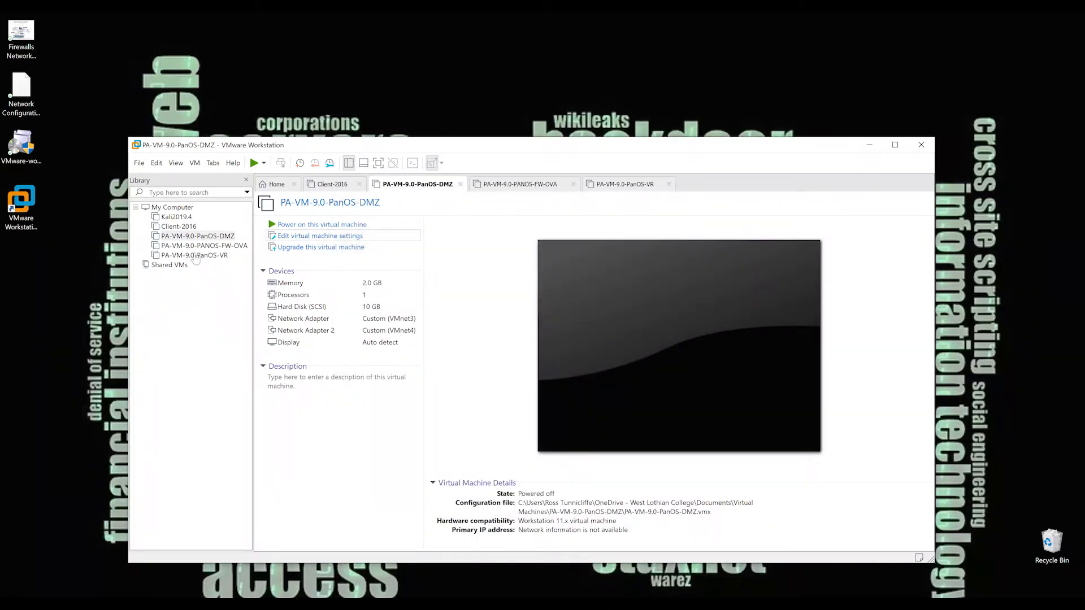
Power on the Client-2016, PA-VM-9.0-PanOS-DMZ, PA-VM-9.0-PANOS-FW-OVA and PA-VM-9.0-PanOS-VR virtual machines.
{"action": "left_click", "coordinate": [179, 227]}
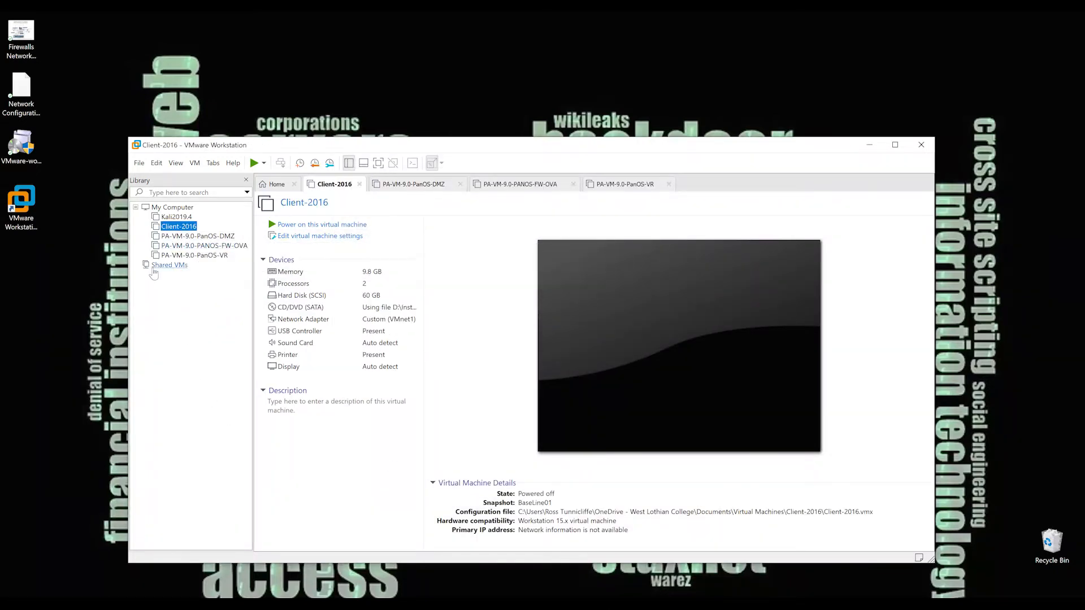
{"action": "left_click", "coordinate": [255, 165]}
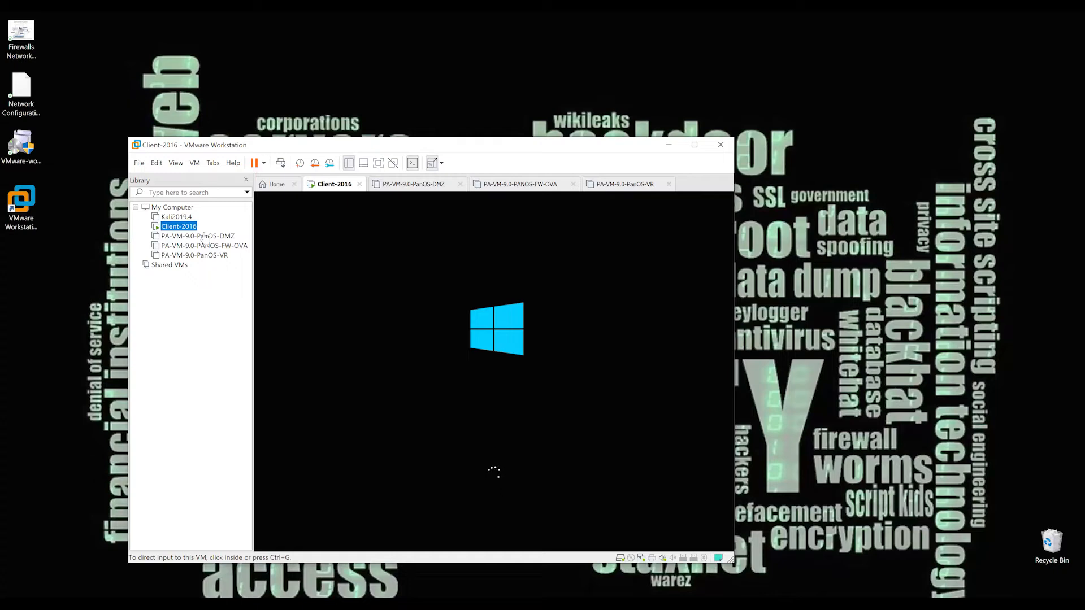
{"action": "left_click", "coordinate": [218, 237]}
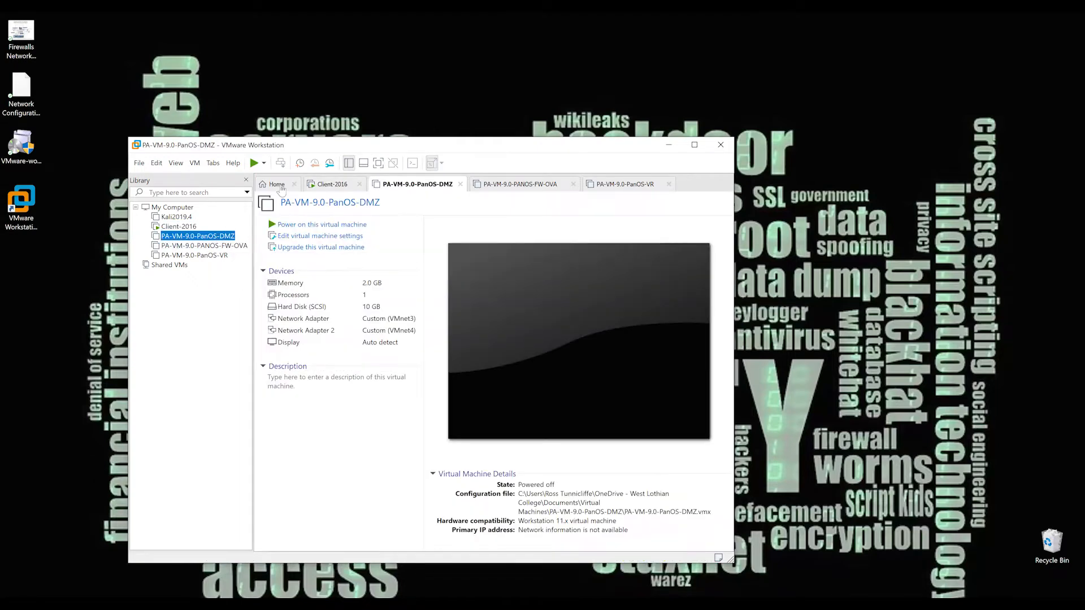
{"action": "left_click", "coordinate": [254, 163]}
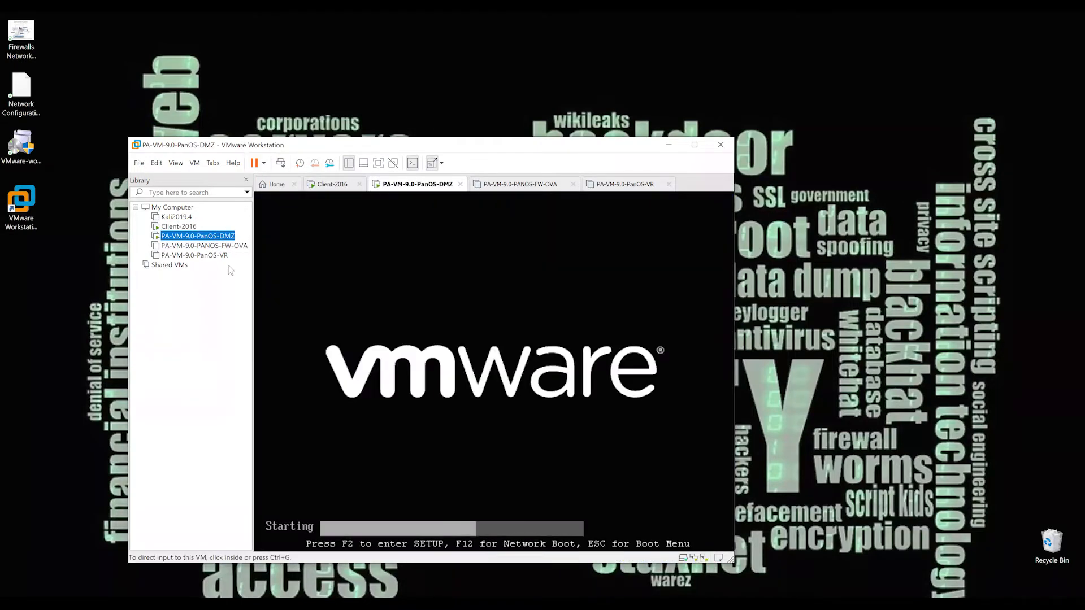
{"action": "left_click", "coordinate": [209, 247]}
{"action": "key", "text": "ctrl+b"}
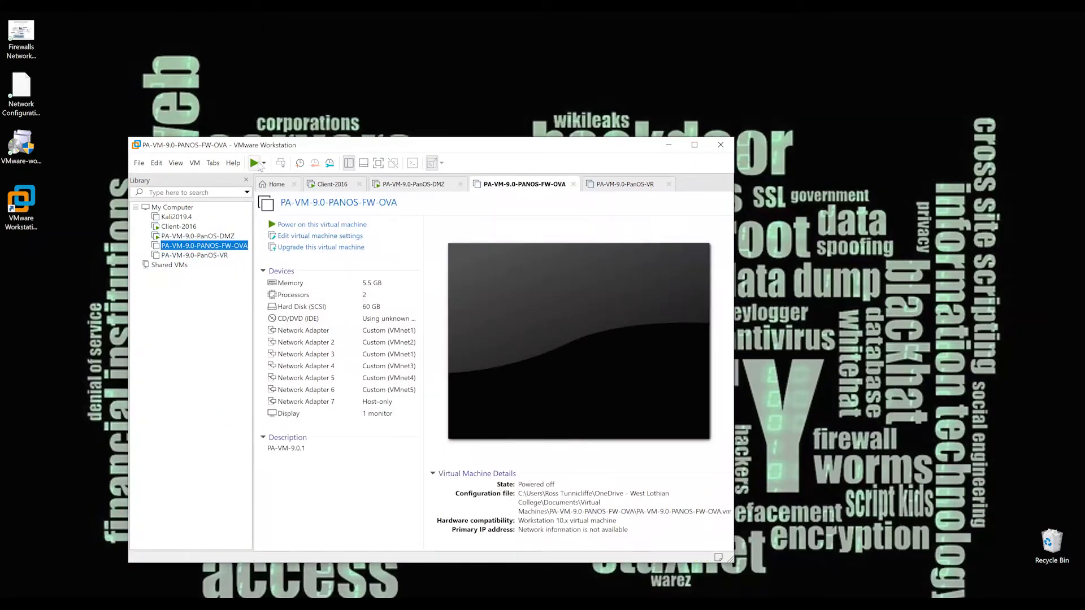
{"action": "left_click", "coordinate": [210, 256]}
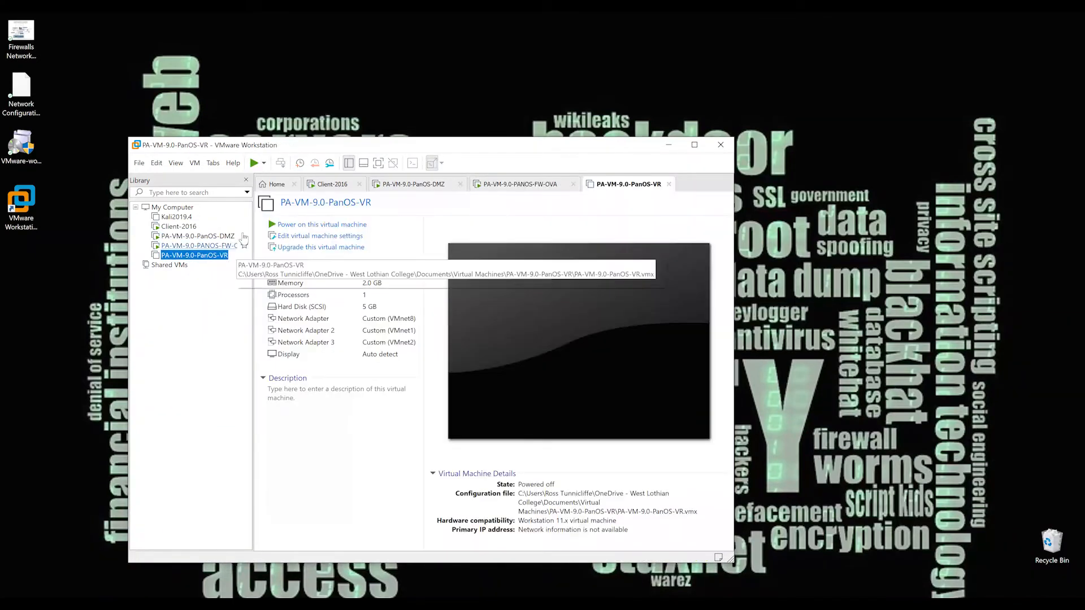
{"action": "left_click", "coordinate": [254, 164]}
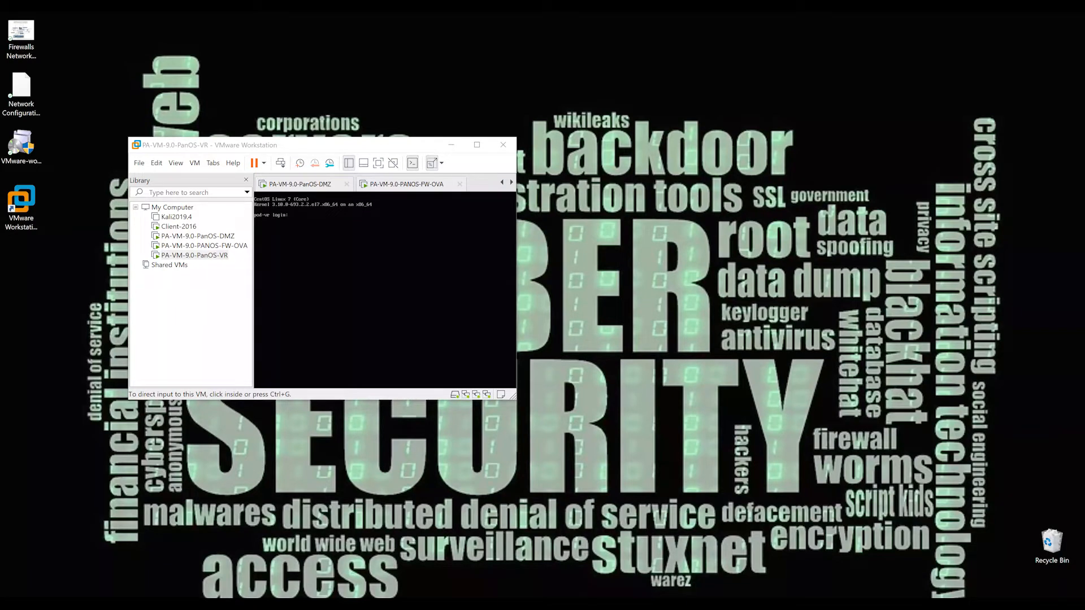
Maximize the VMware window and sign in to the Client-2016 virtual machine as lab user with the account password.
{"action": "left_click", "coordinate": [478, 146]}
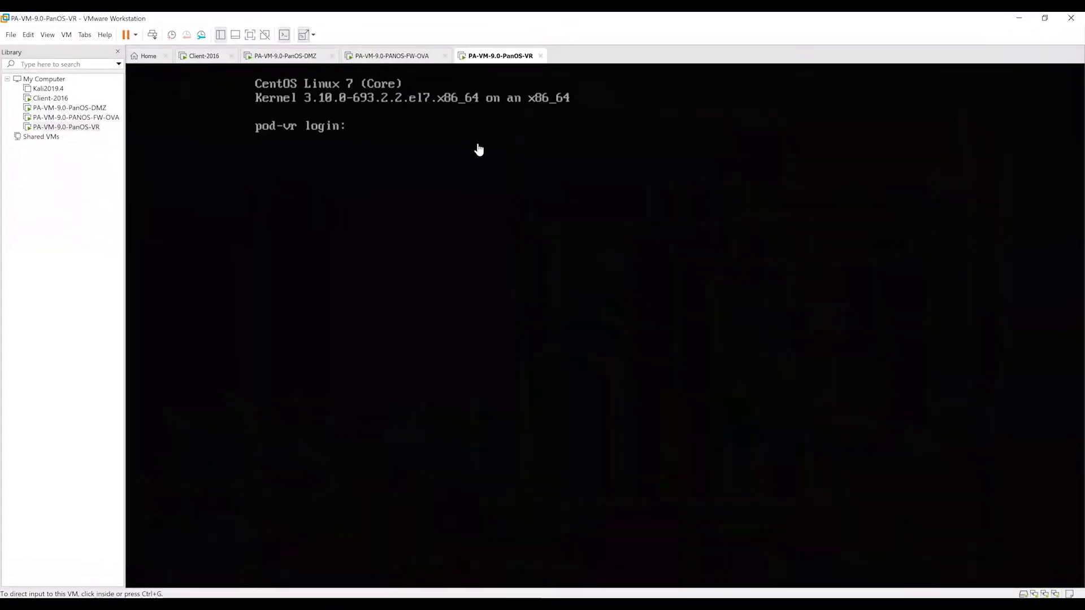
{"action": "left_click", "coordinate": [47, 98]}
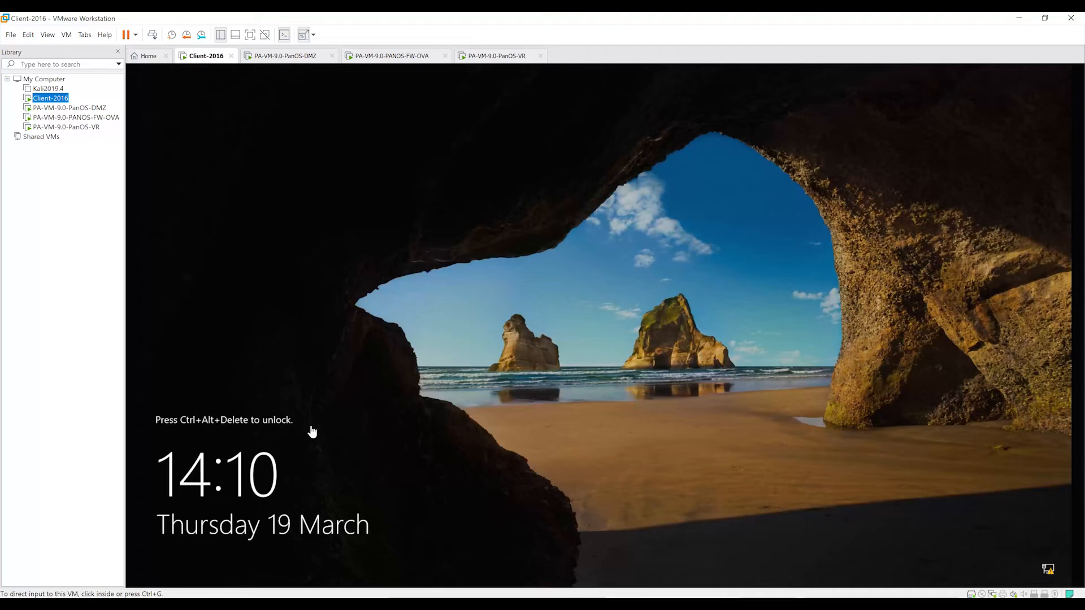
{"action": "left_click", "coordinate": [153, 35]}
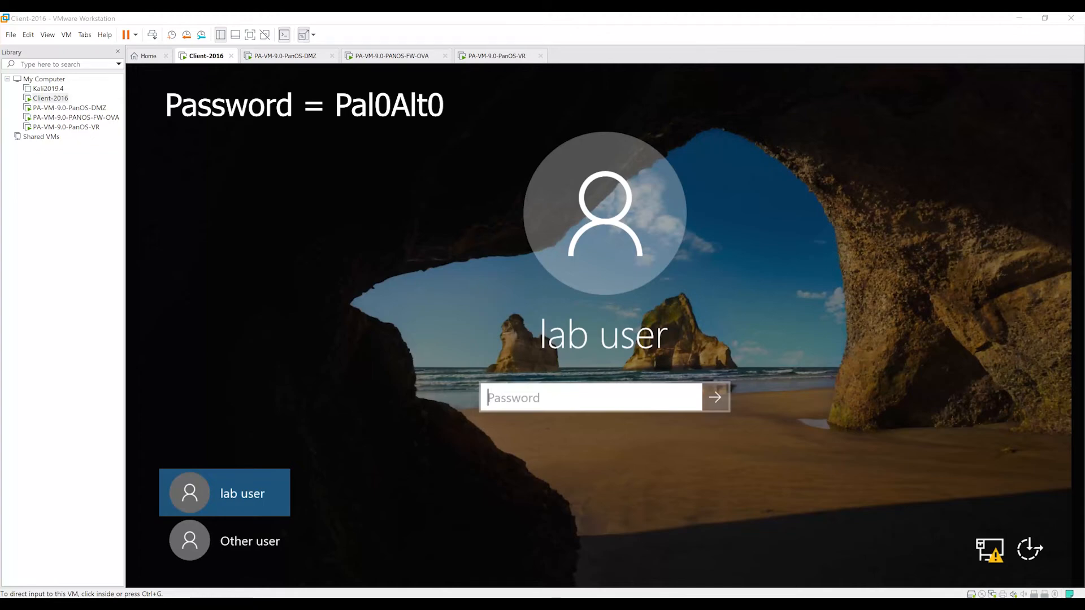
{"action": "left_click", "coordinate": [537, 399]}
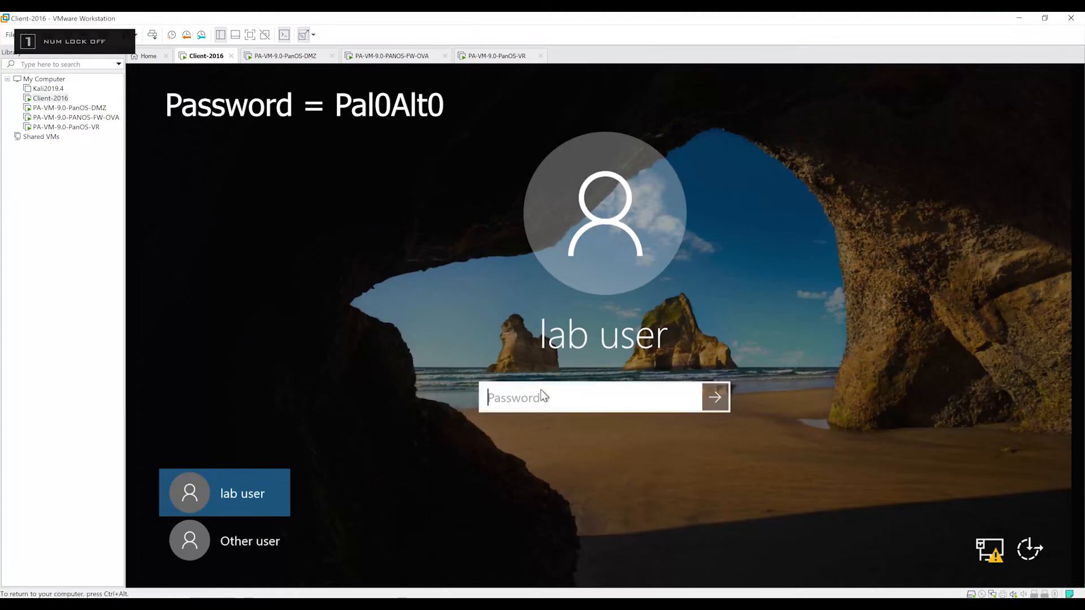
{"action": "type", "text": "Pal0"}
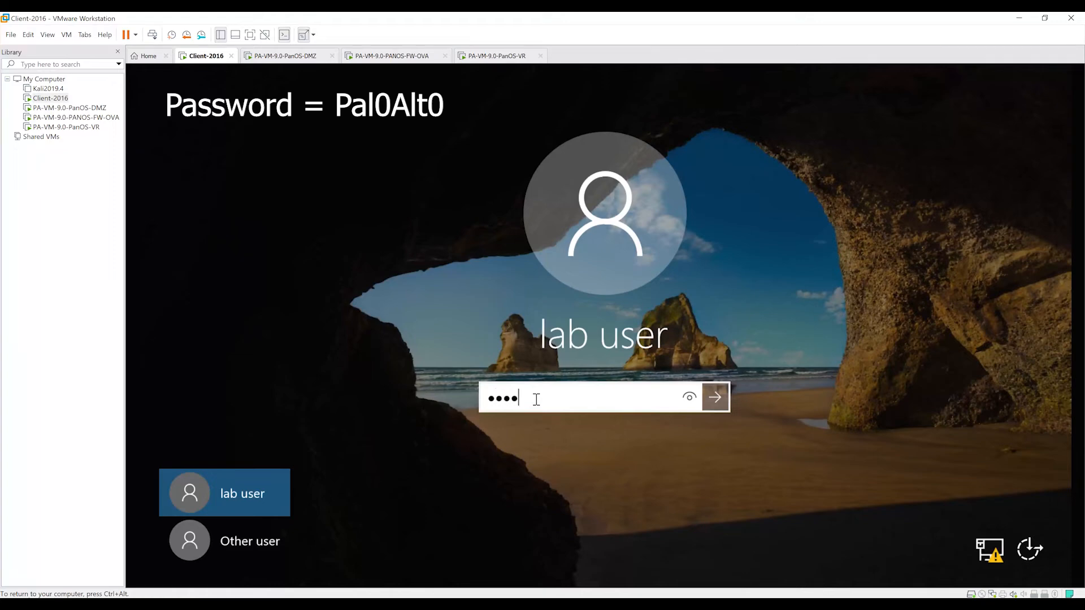
{"action": "type", "text": "Alt0"}
{"action": "key", "text": "Return"}
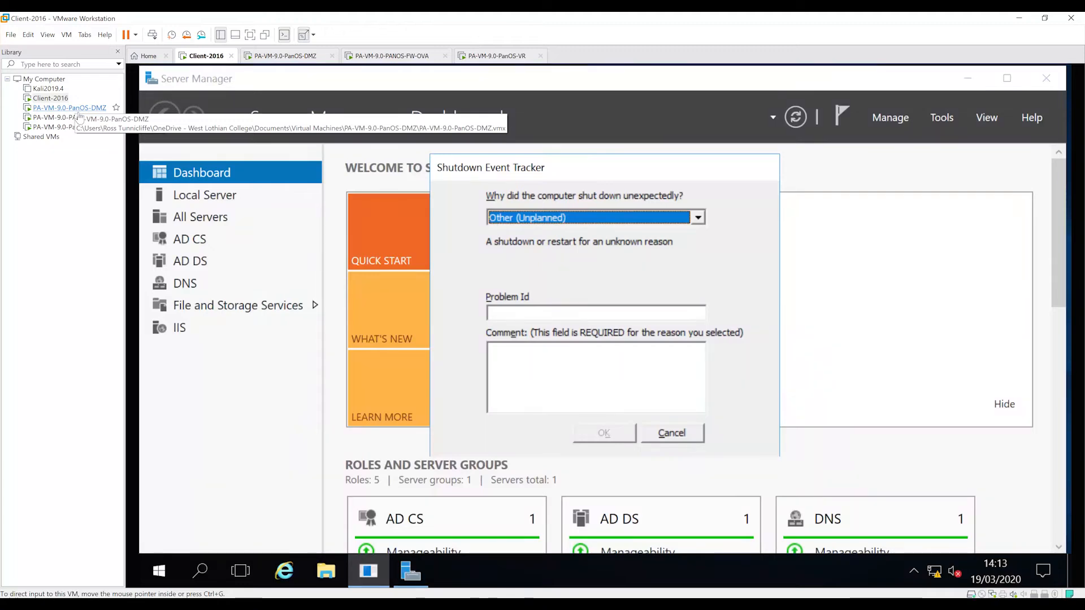
Log in to the PA-VM-9.0-PanOS-DMZ virtual machine as root with the account password.
{"action": "left_click", "coordinate": [78, 112]}
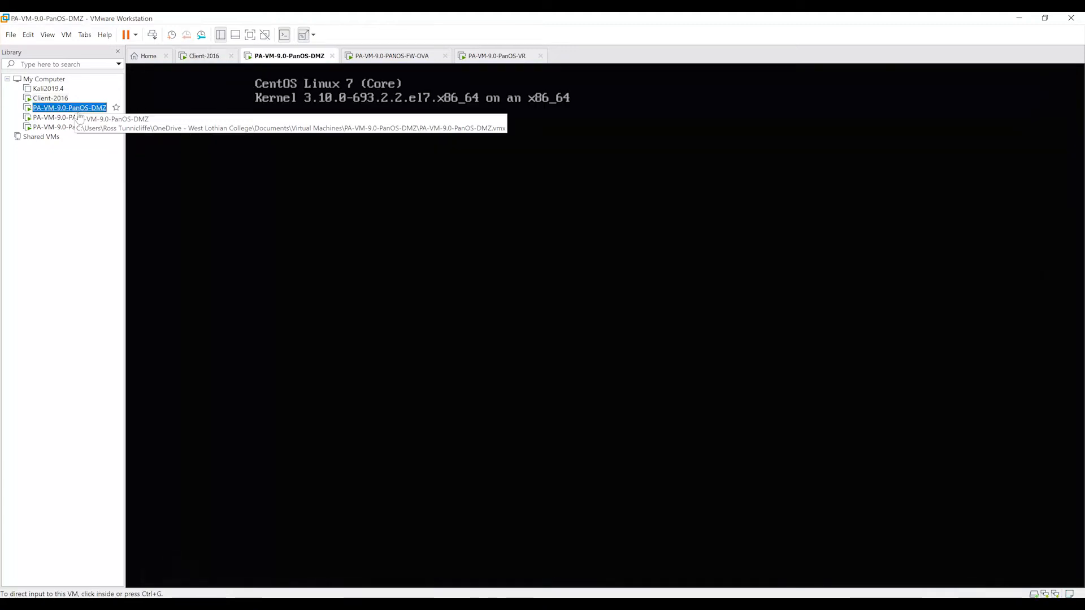
{"action": "left_click", "coordinate": [472, 203]}
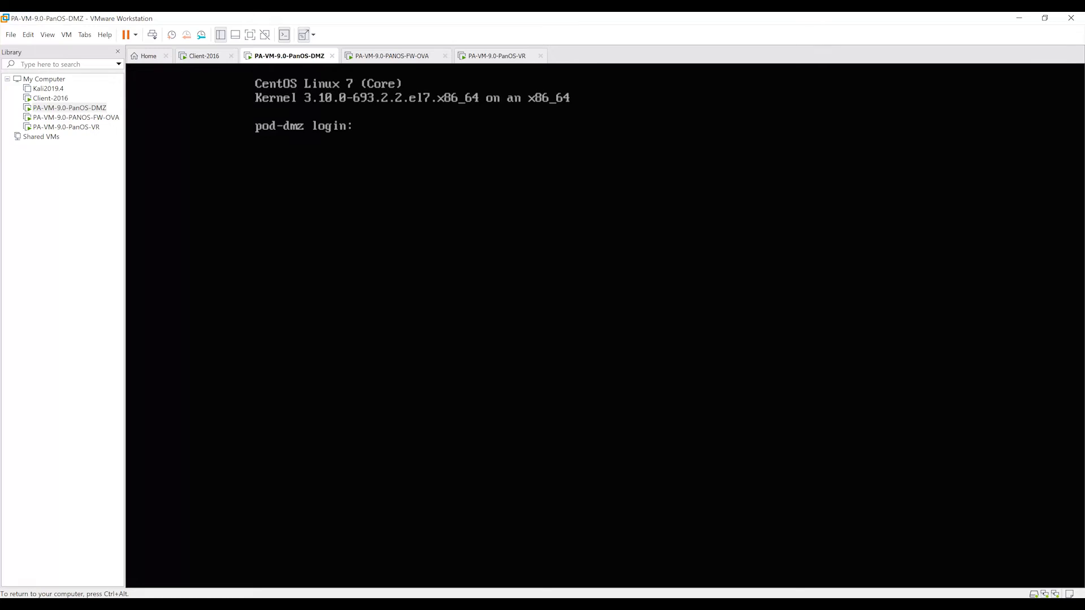
{"action": "type", "text": "root"}
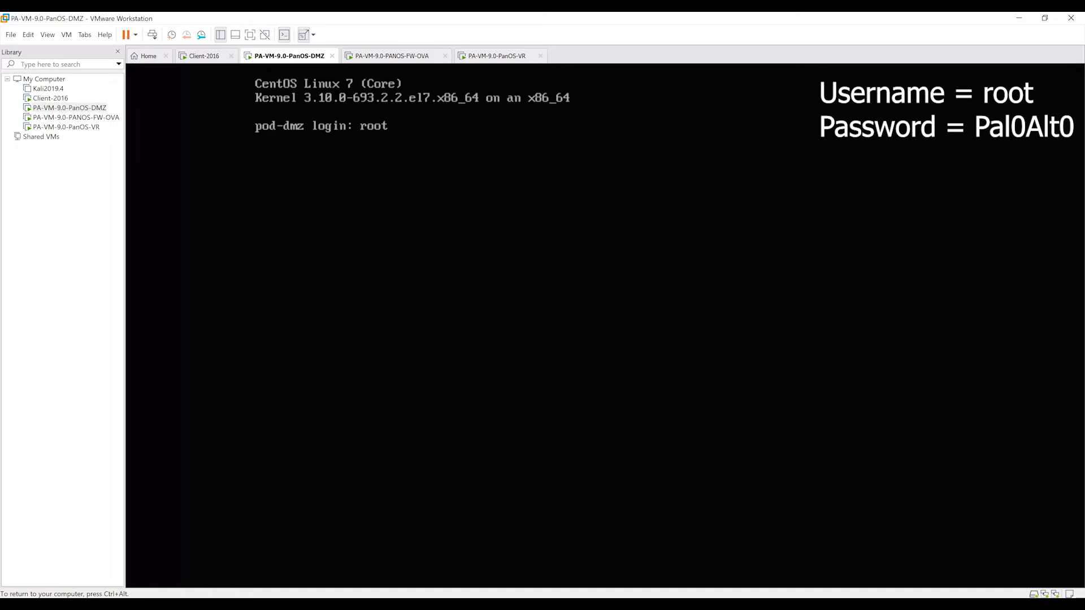
{"action": "key", "text": "Return"}
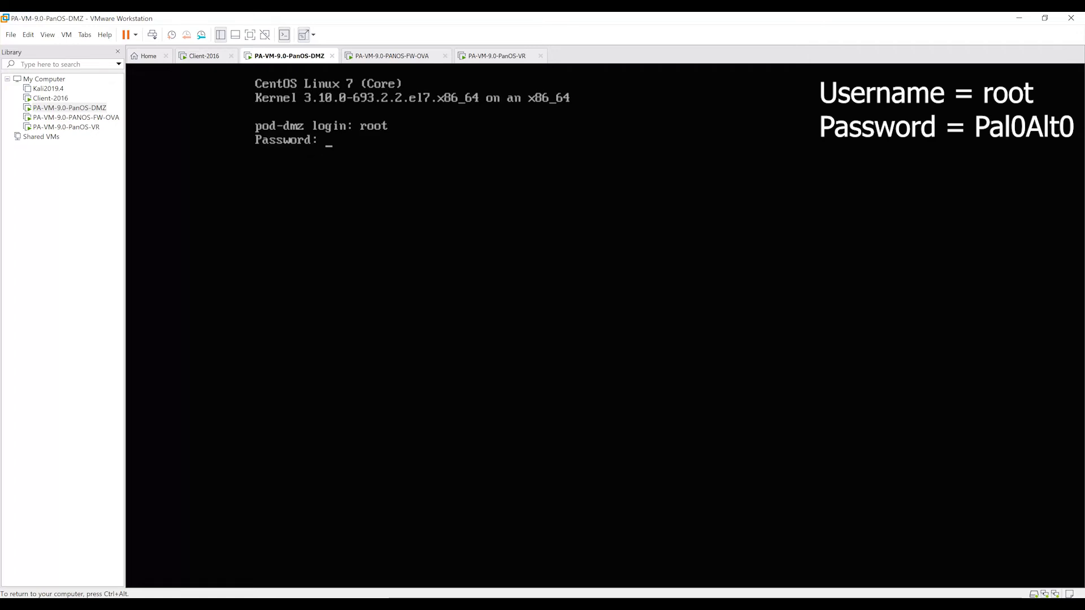
{"action": "key", "text": "Return"}
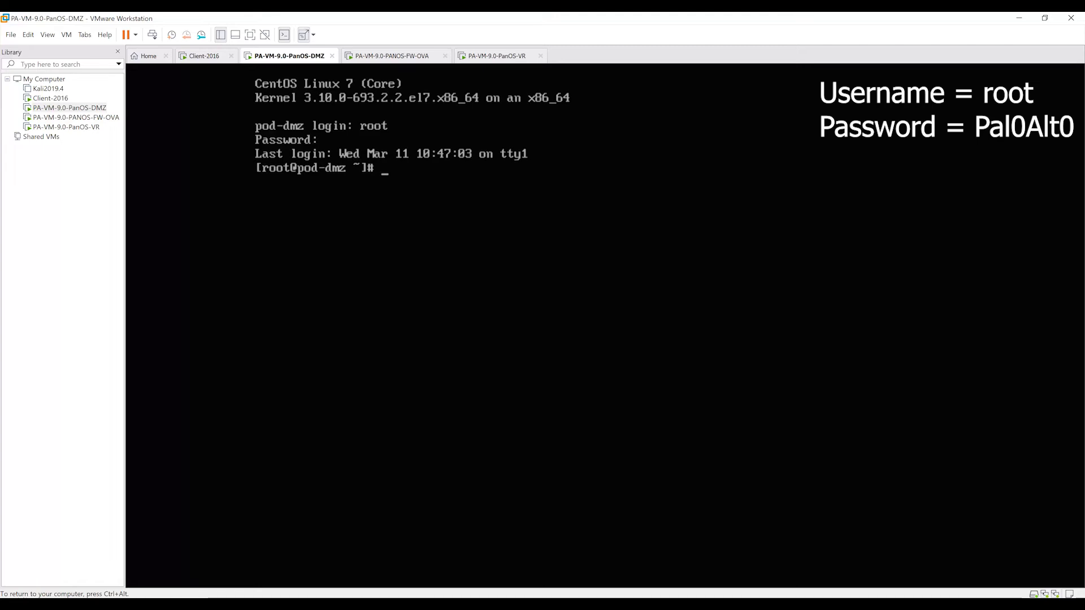
List the files in root's home directory on the DMZ machine with ls, then release the console input.
{"action": "type", "text": "ls"}
{"action": "key", "text": "Return"}
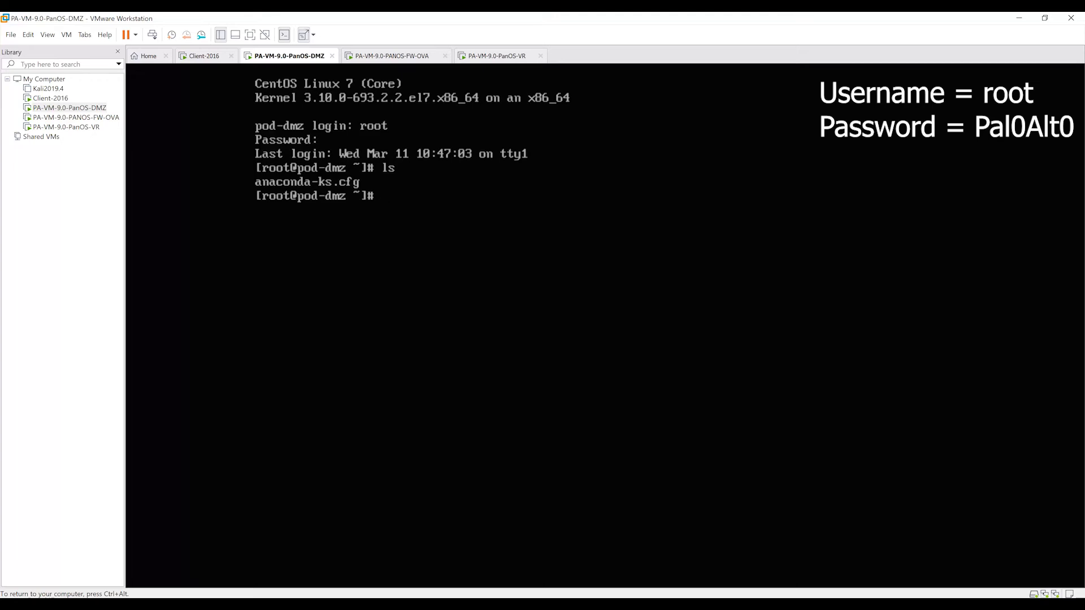
{"action": "key", "text": "ctrl+alt"}
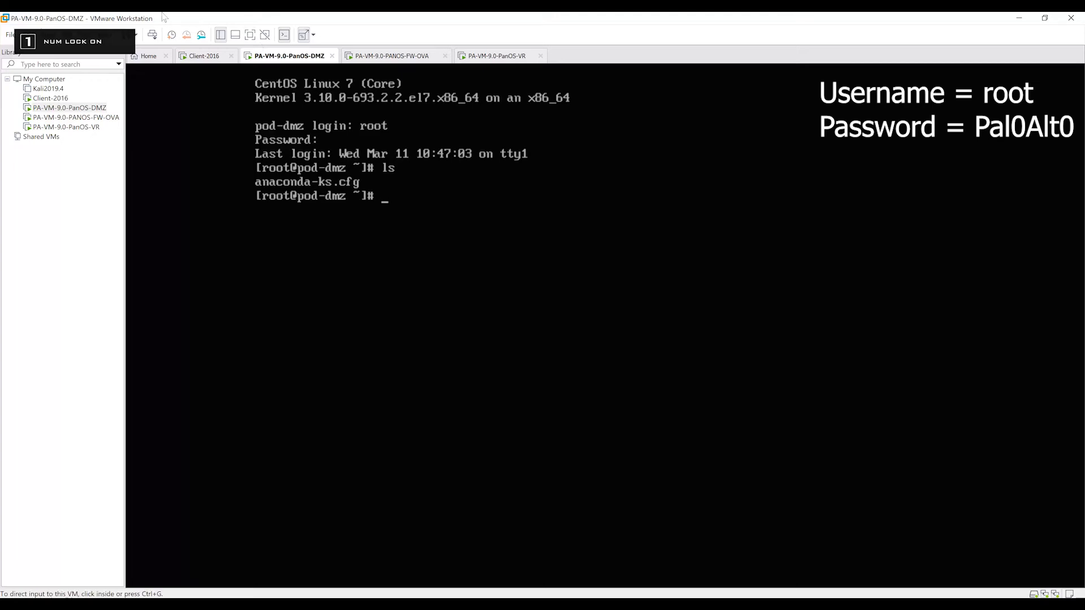
Log in to the PA-VM-9.0-PANOS-FW-OVA firewall console as admin, entering the account password.
{"action": "left_click", "coordinate": [92, 117]}
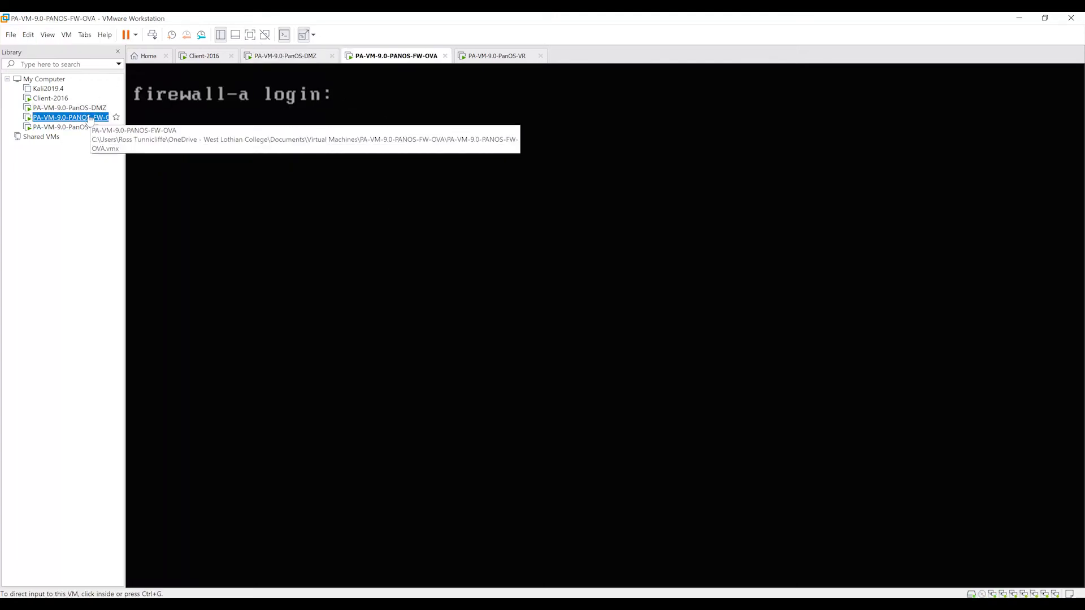
{"action": "left_click", "coordinate": [418, 113]}
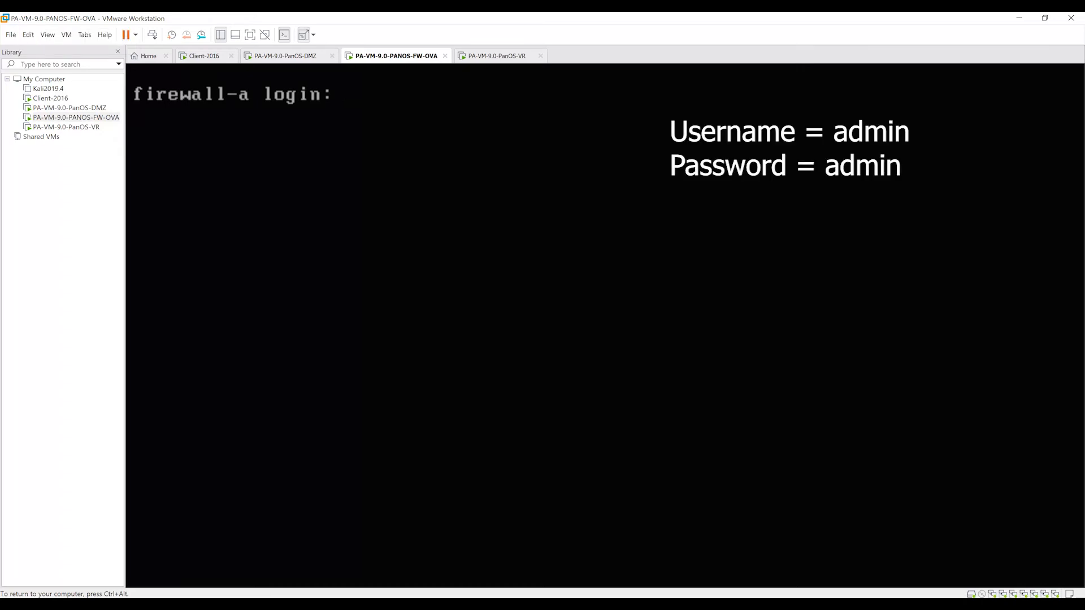
{"action": "type", "text": "admin"}
{"action": "key", "text": "Return"}
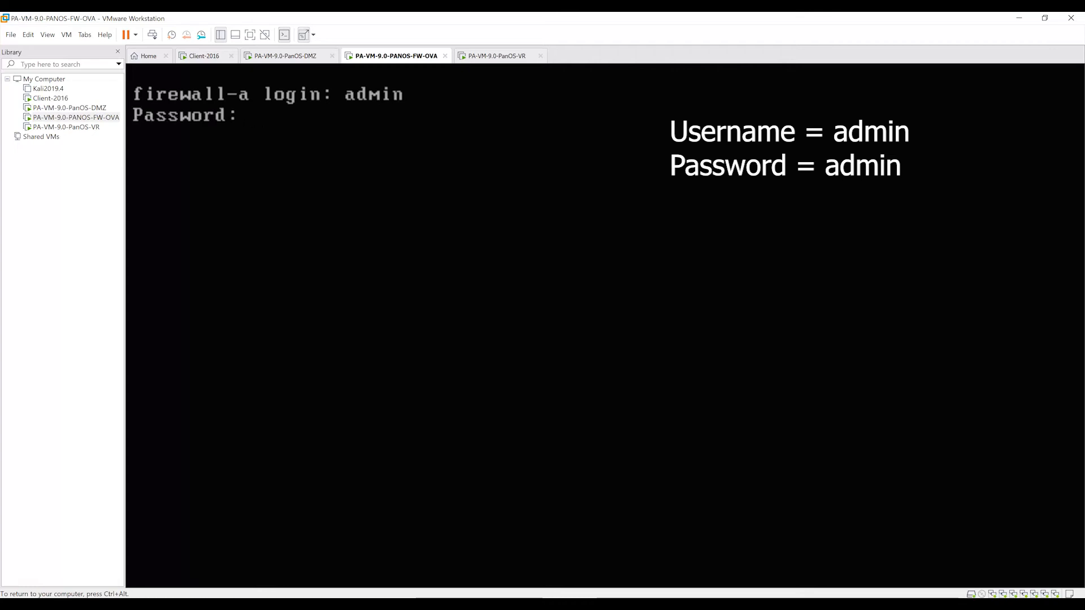
{"action": "type", "text": "admin"}
{"action": "key", "text": "Return"}
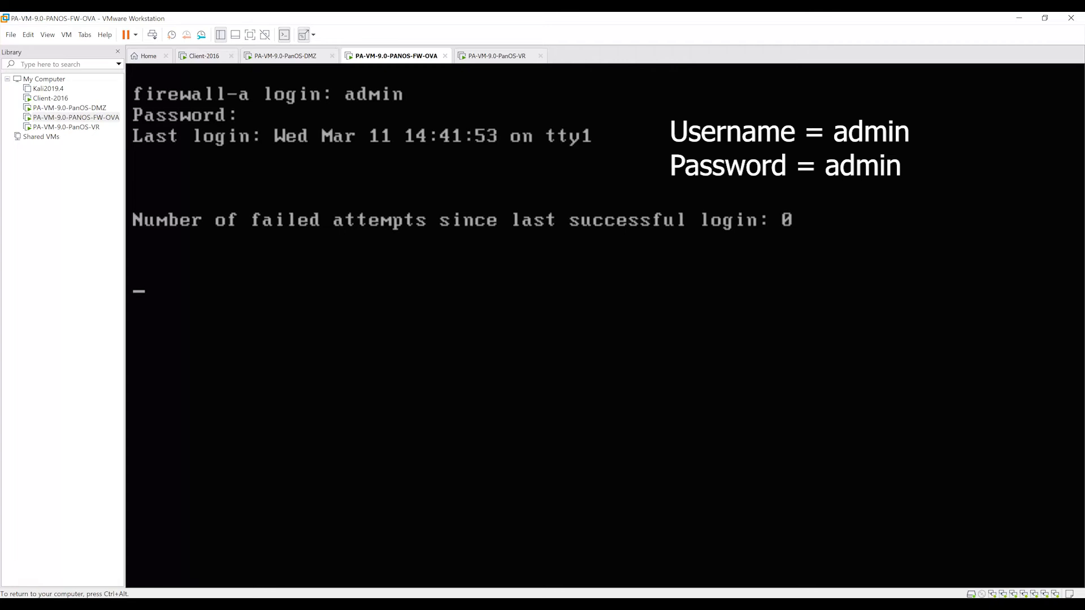
Log in to the PA-VM-9.0-PanOS-VR virtual machine as root with the account password and release the console input.
{"action": "left_click", "coordinate": [85, 128]}
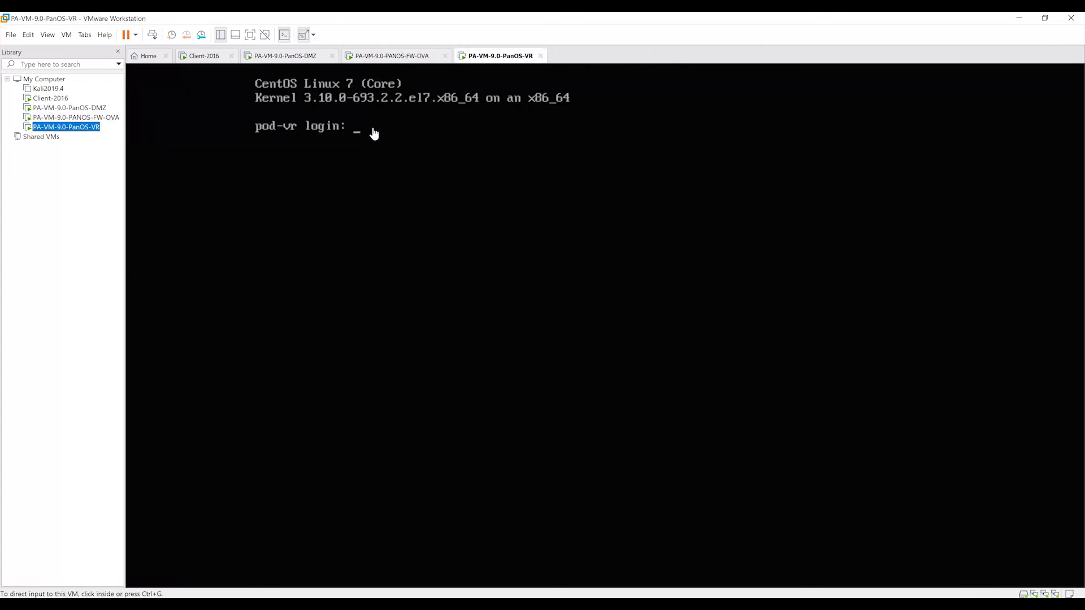
{"action": "left_click", "coordinate": [373, 131]}
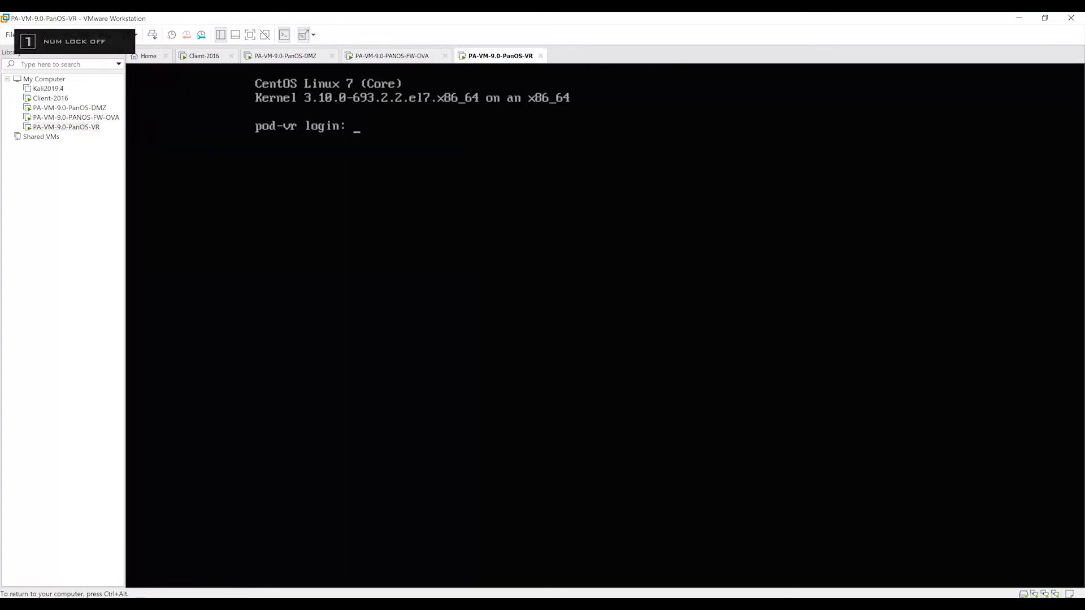
{"action": "type", "text": "roo"}
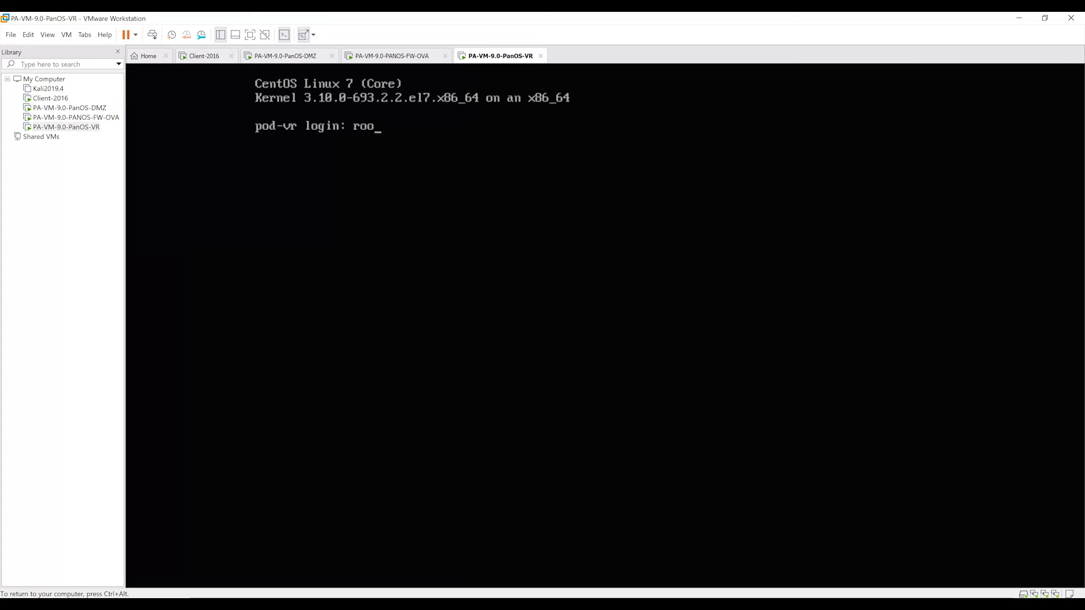
{"action": "type", "text": "t"}
{"action": "key", "text": "Return"}
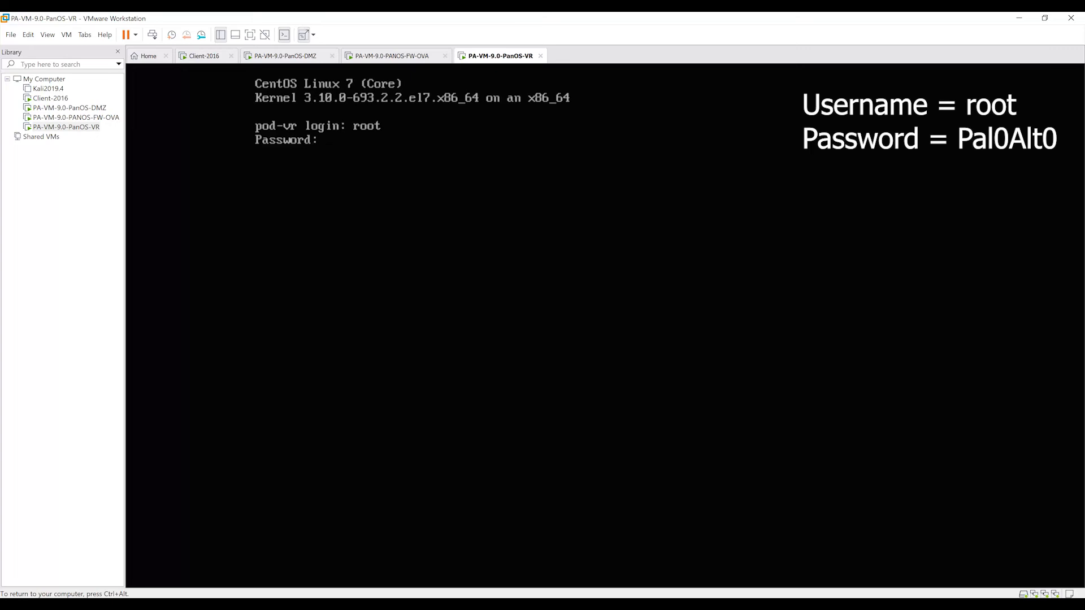
{"action": "key", "text": "Return"}
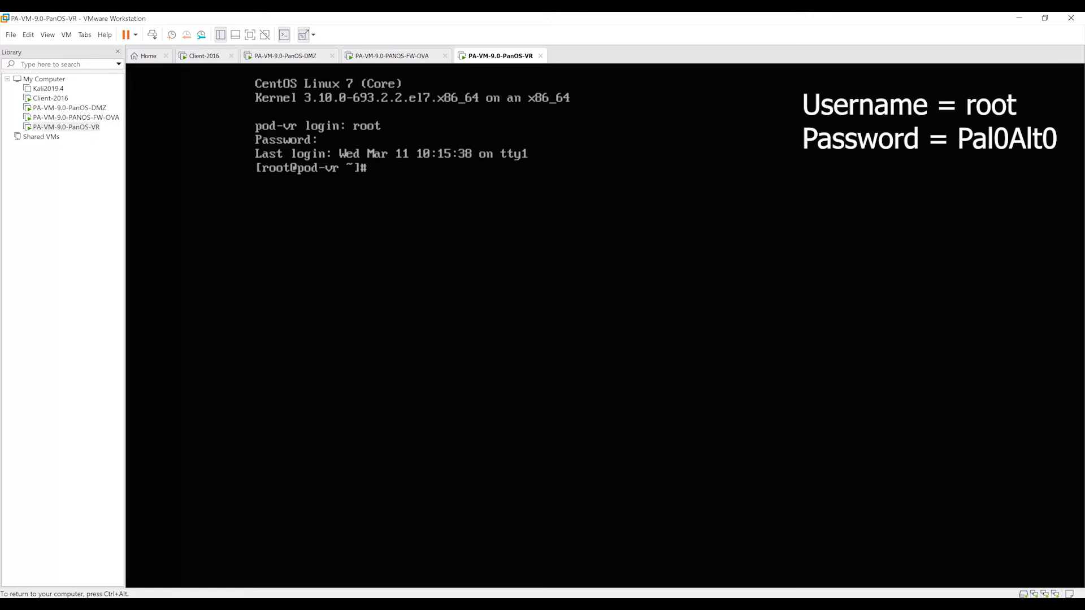
{"action": "key", "text": "ctrl+alt"}
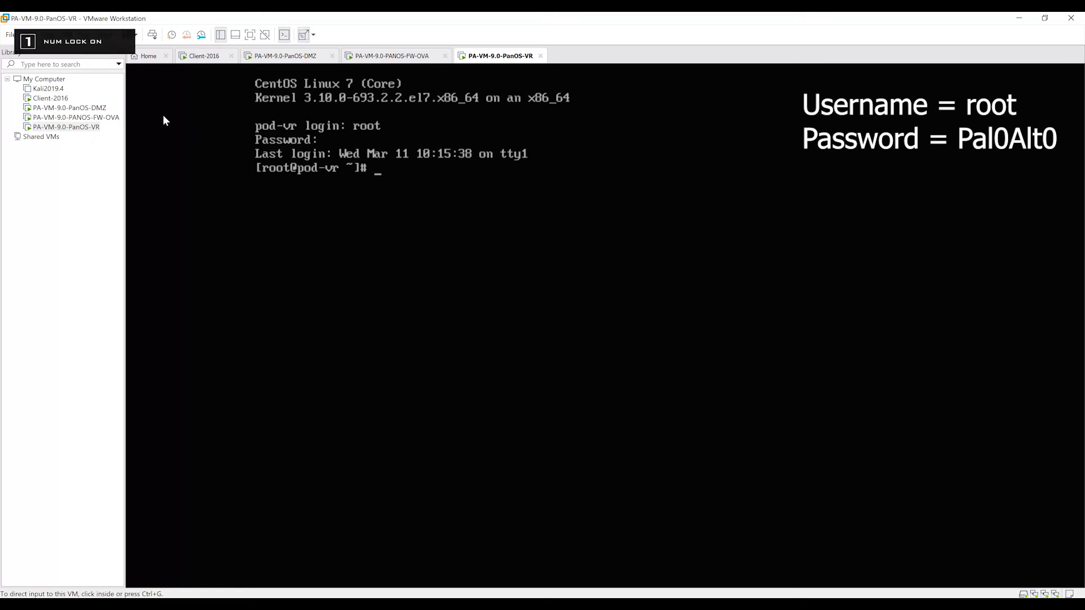
On the Client-2016 machine, select Other Failure: System Unresponsive in the Shutdown Event Tracker, then dismiss it and close Server Manager.
{"action": "left_click", "coordinate": [59, 99]}
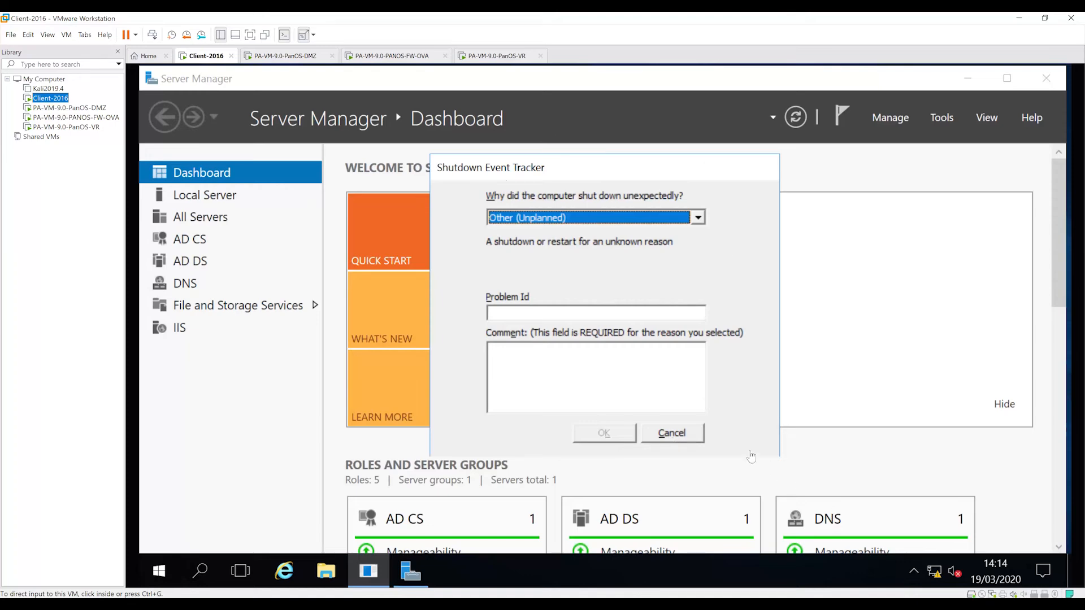
{"action": "left_click", "coordinate": [682, 436]}
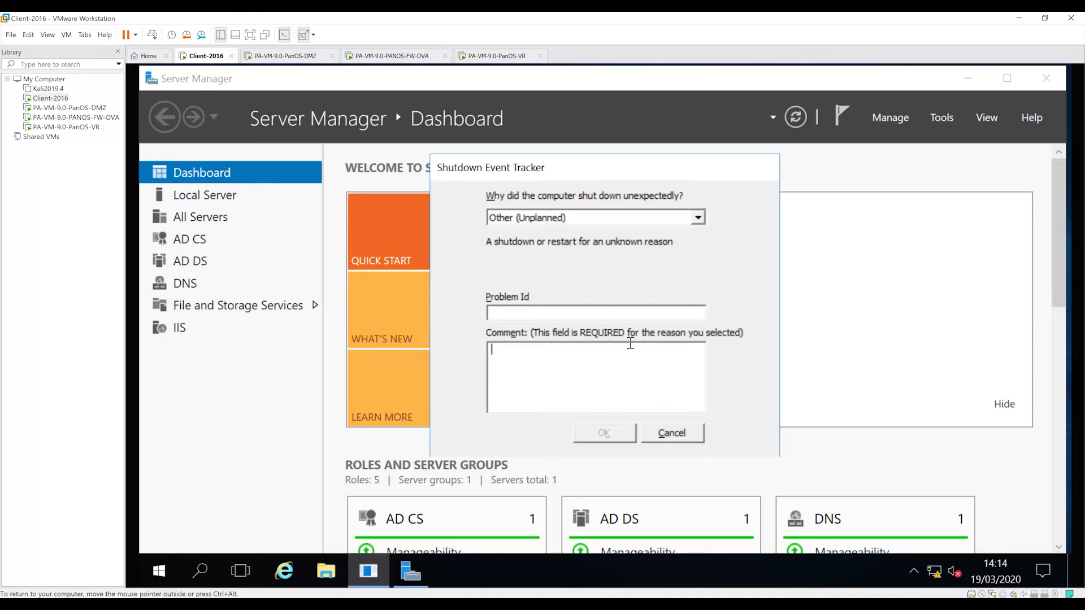
{"action": "left_click", "coordinate": [684, 220]}
{"action": "key", "text": "Return"}
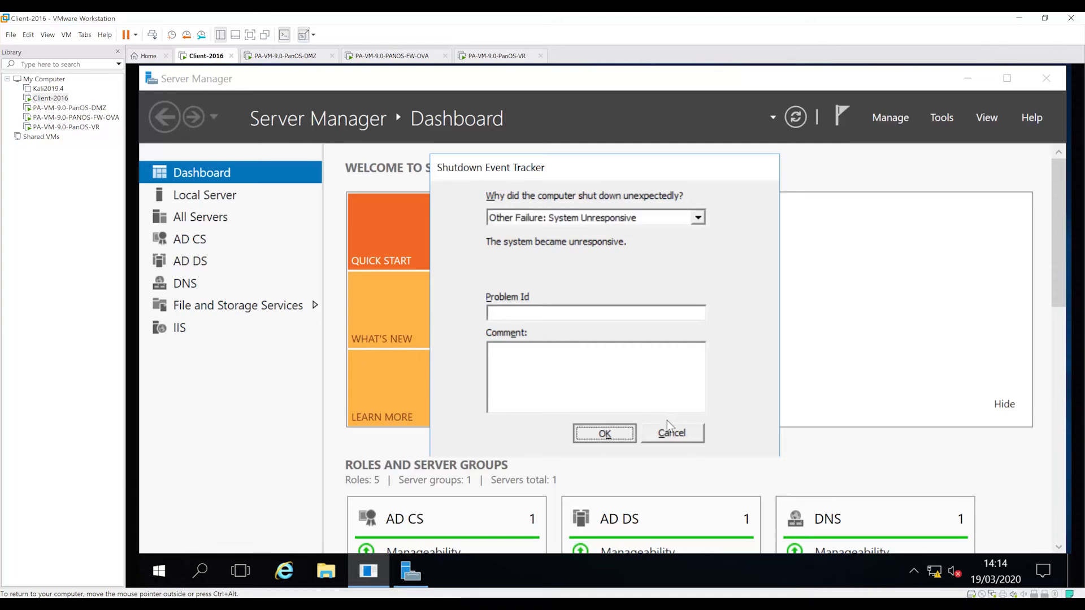
{"action": "left_click", "coordinate": [670, 432]}
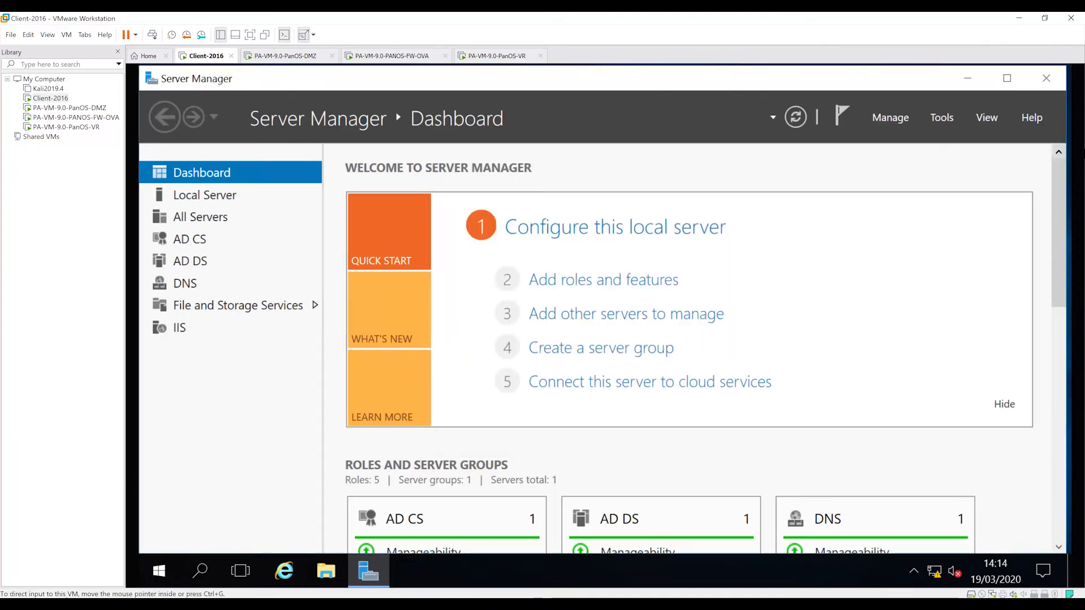
{"action": "left_click", "coordinate": [1046, 79]}
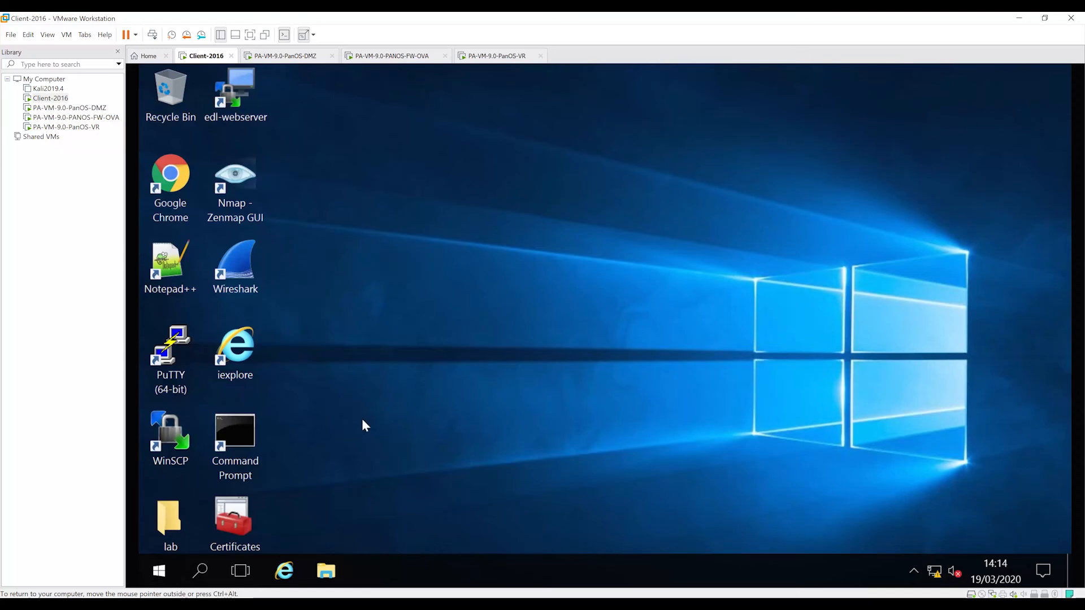
{"action": "double_click", "coordinate": [180, 182]}
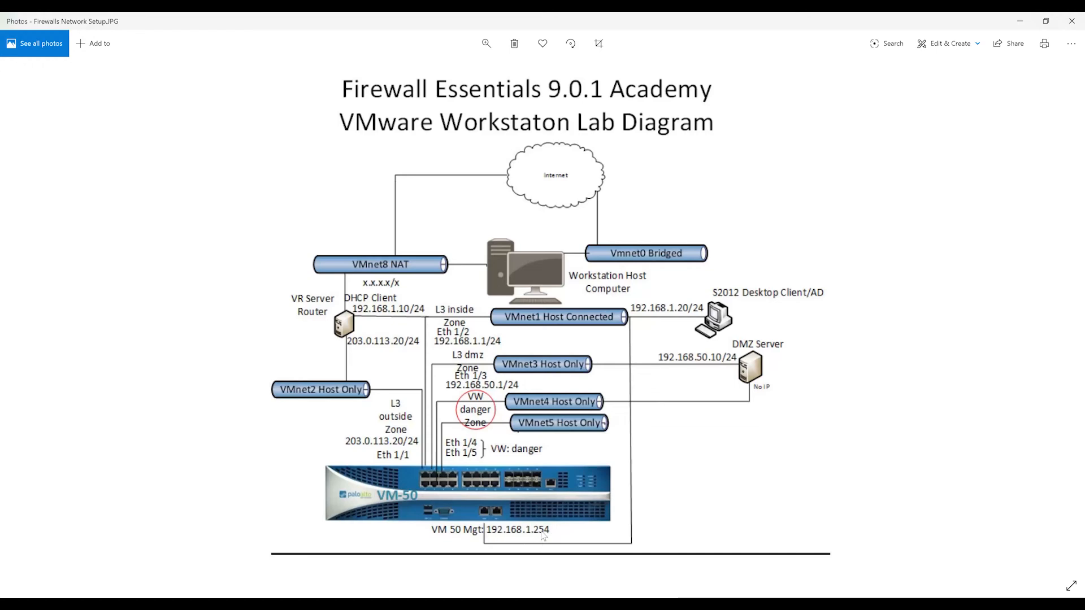
{"action": "left_click", "coordinate": [1026, 17]}
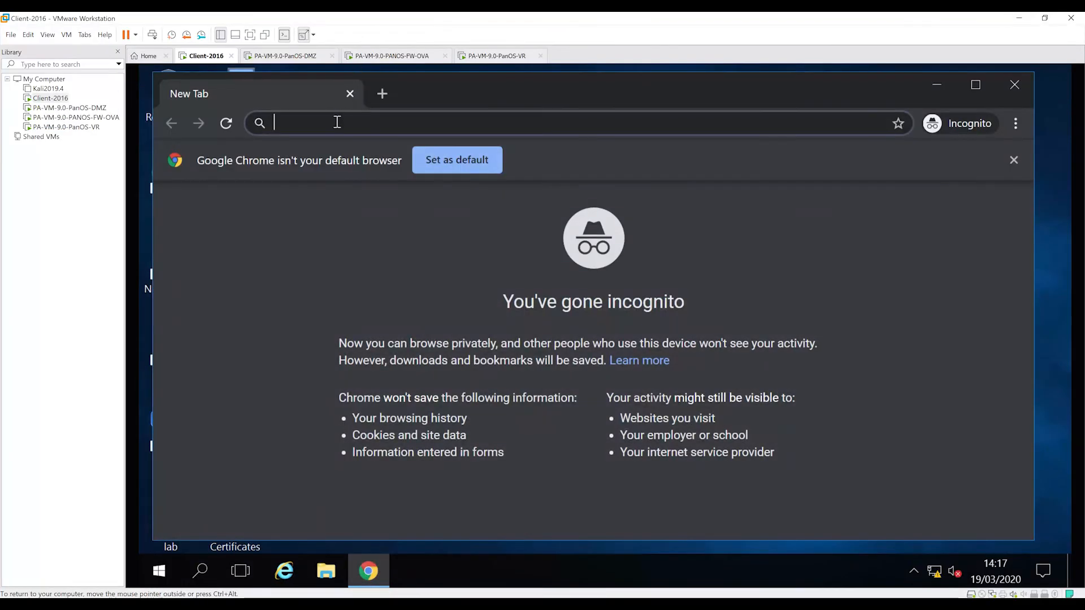
{"action": "type", "text": "https"}
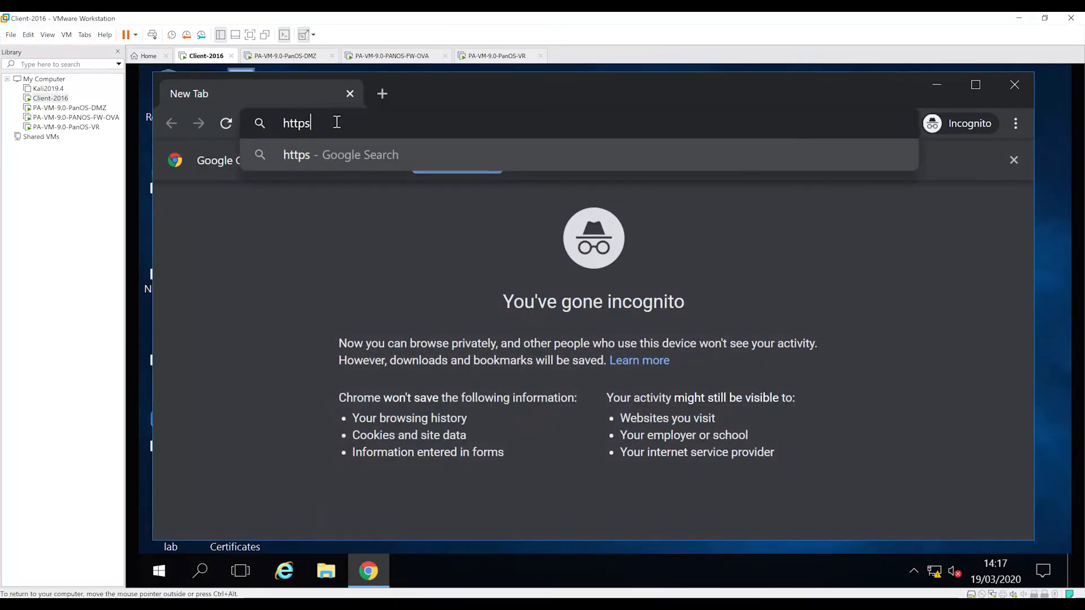
{"action": "type", "text": "://1"}
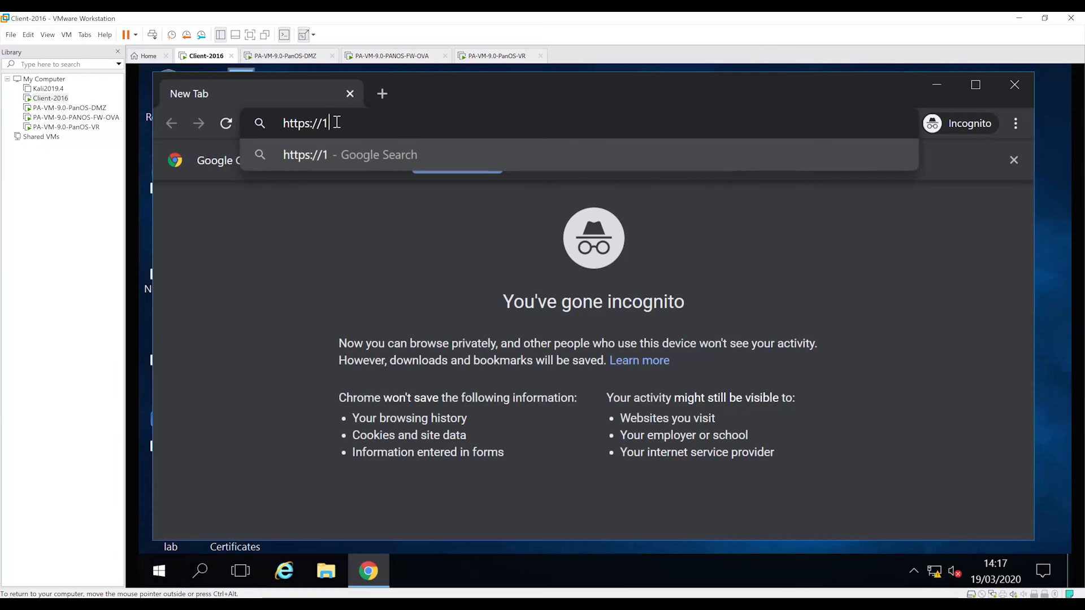
{"action": "type", "text": "92.168.1.254"}
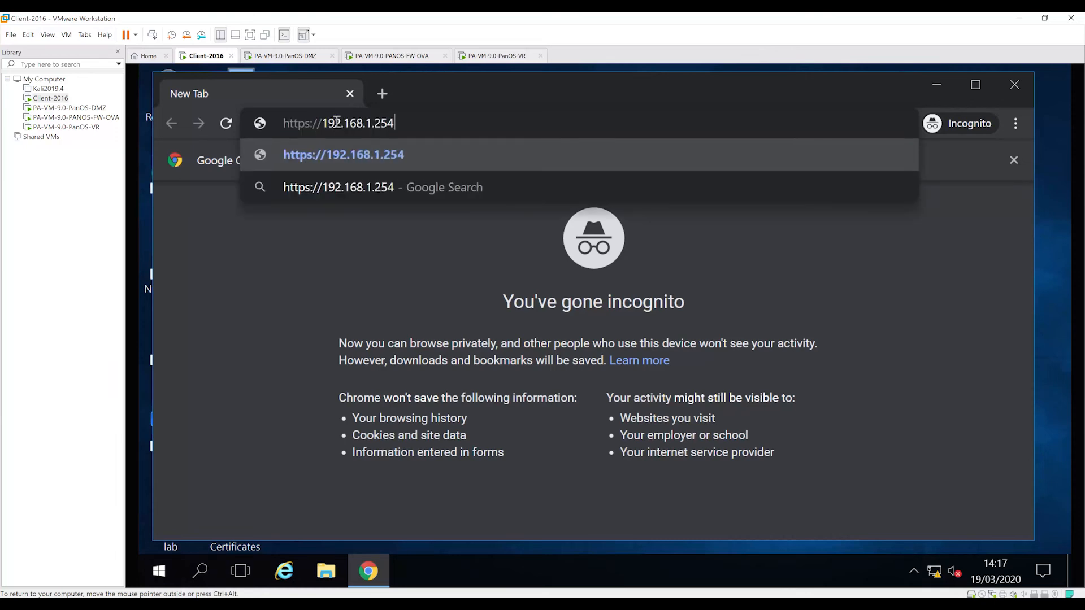
{"action": "key", "text": "Return"}
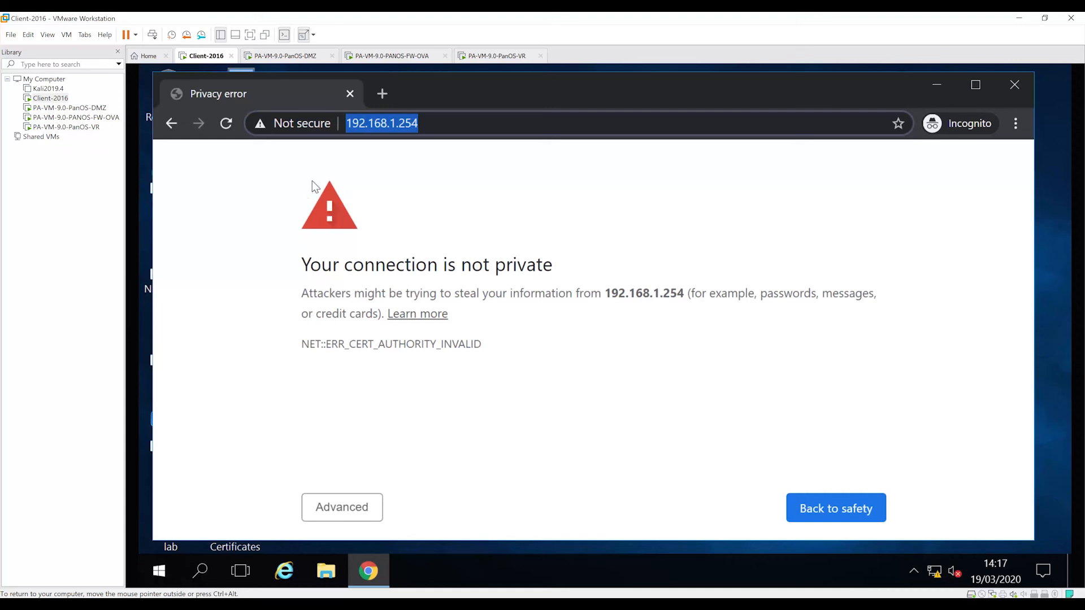
Proceed past the certificate warning to the 192.168.1.254 login page and maximize the browser window.
{"action": "left_click", "coordinate": [344, 507]}
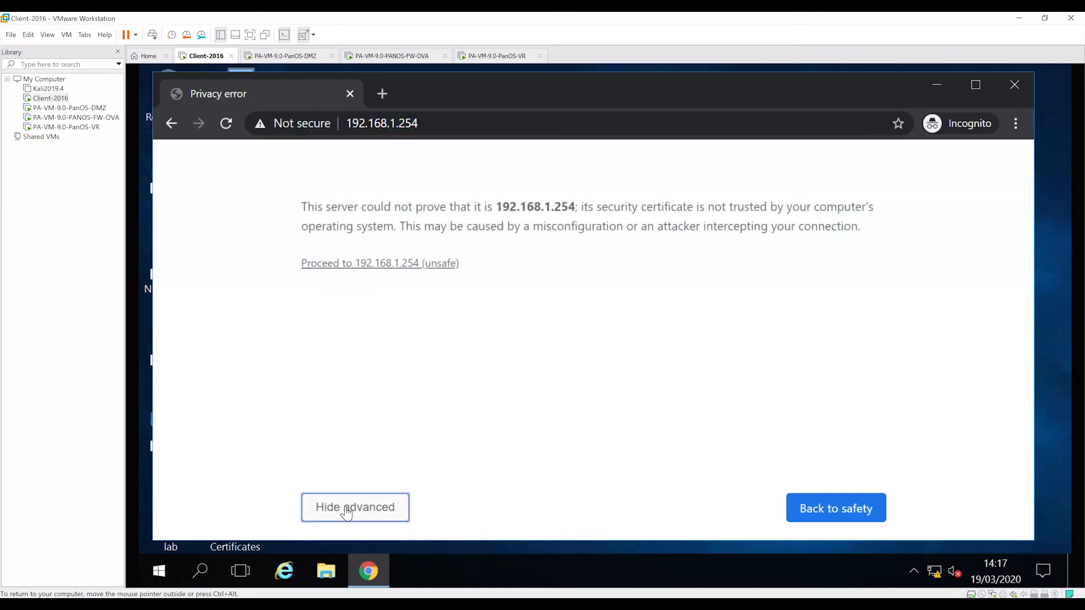
{"action": "left_click", "coordinate": [415, 266]}
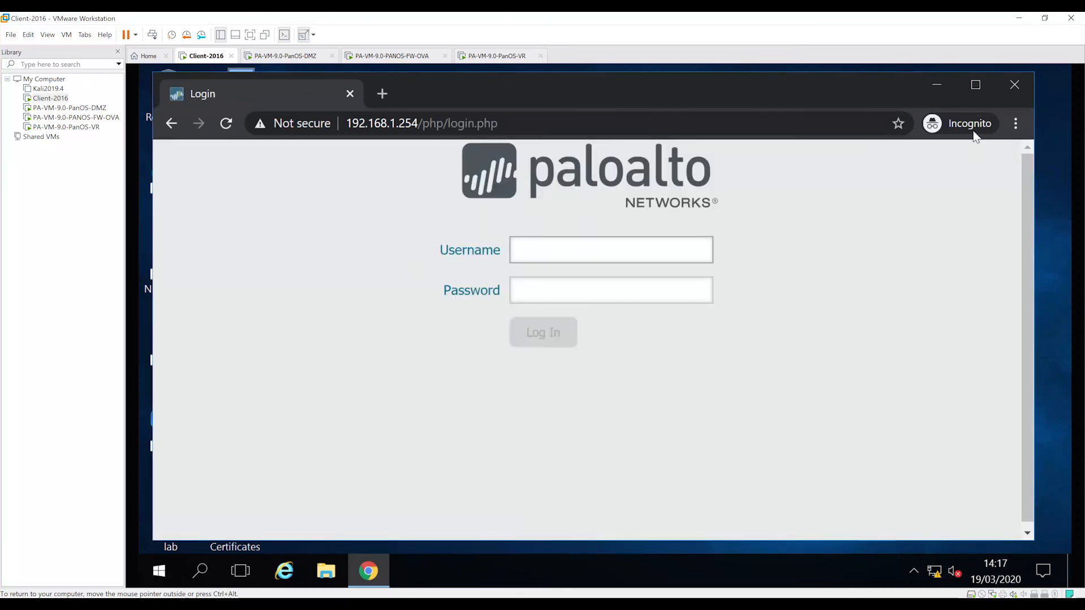
{"action": "left_click", "coordinate": [975, 85]}
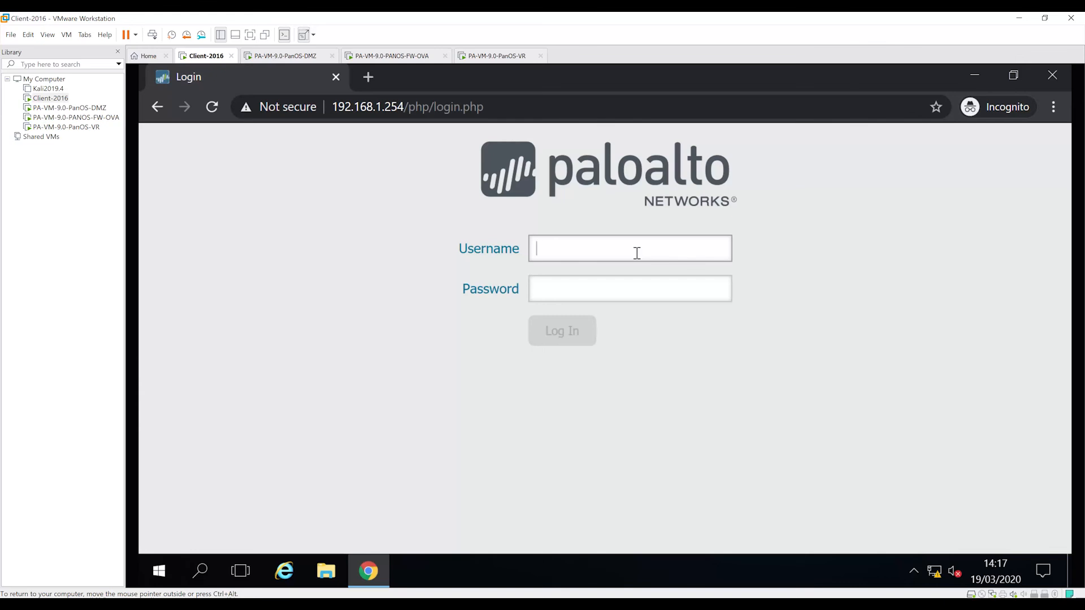
Log in to the firewall web interface as admin with the account password and close the Palo Alto Networks message with Do not show again enabled.
{"action": "type", "text": "admin"}
{"action": "key", "text": "Tab"}
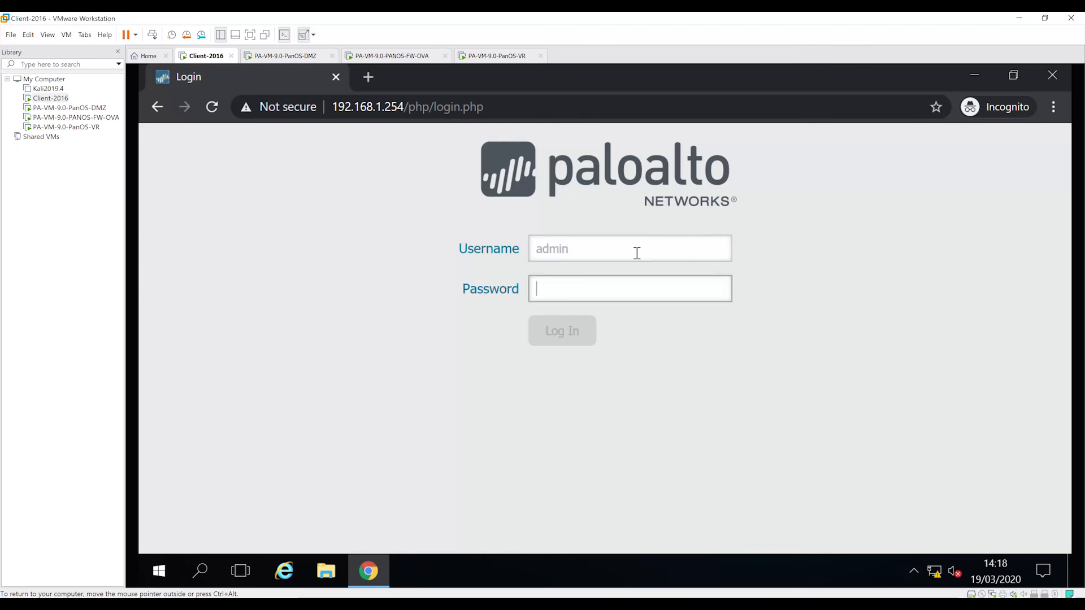
{"action": "type", "text": "admin"}
{"action": "key", "text": "Return"}
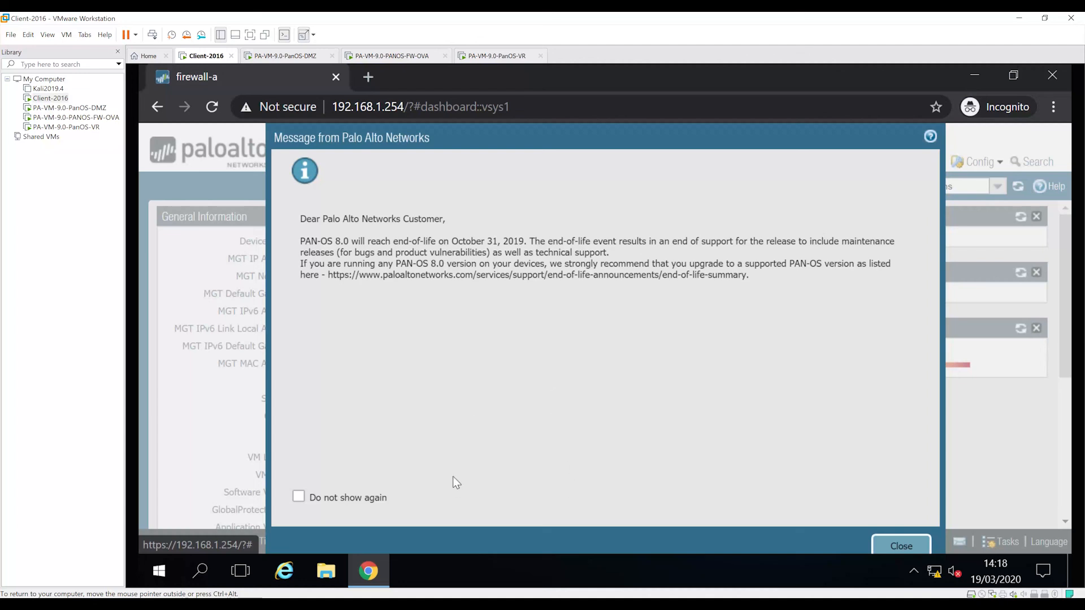
{"action": "left_click", "coordinate": [298, 496]}
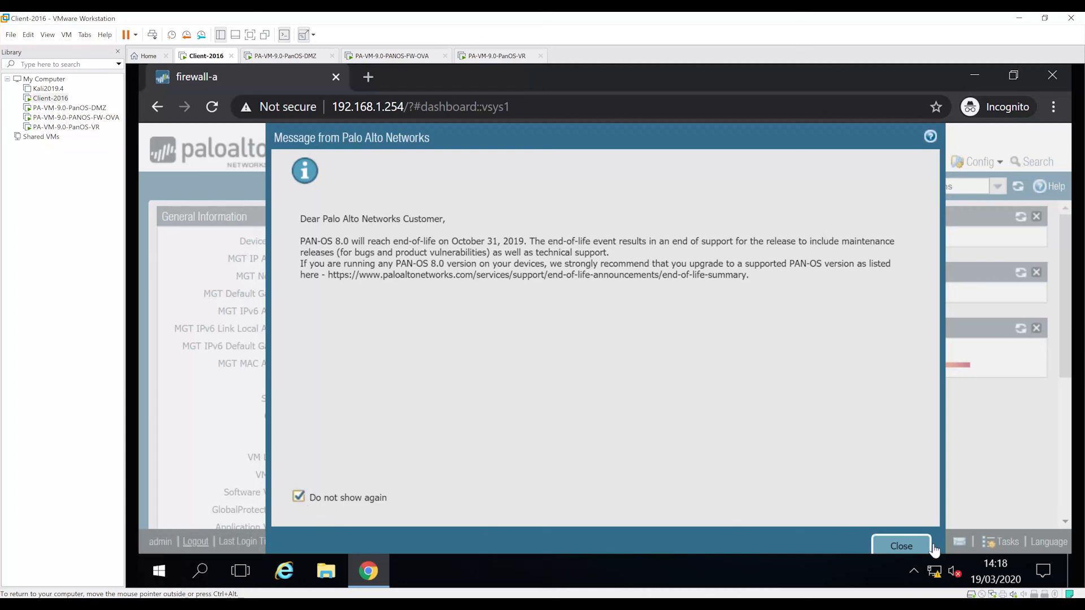
{"action": "left_click", "coordinate": [914, 548]}
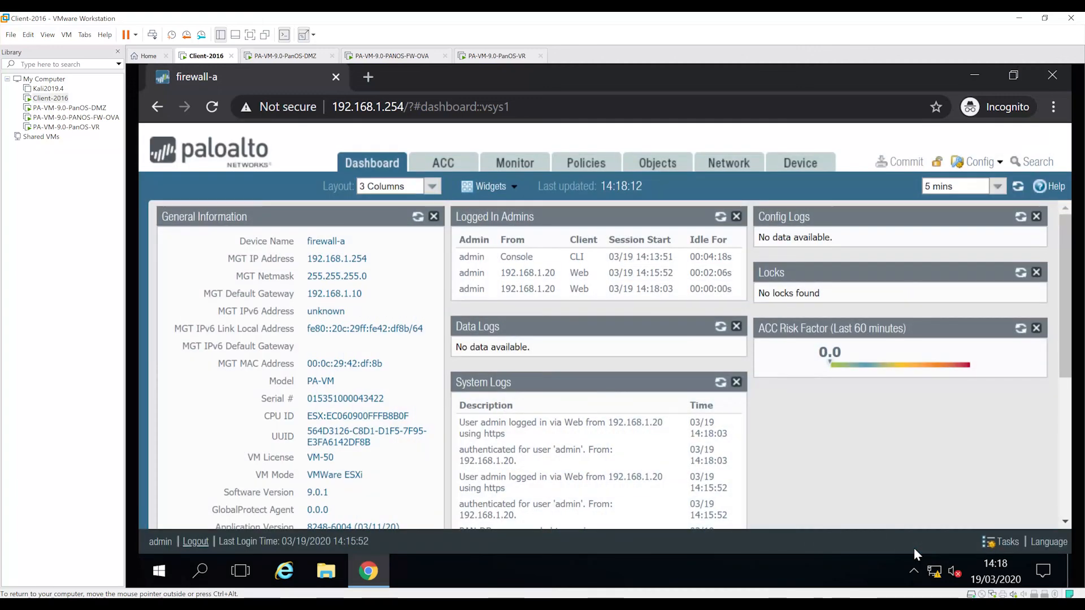